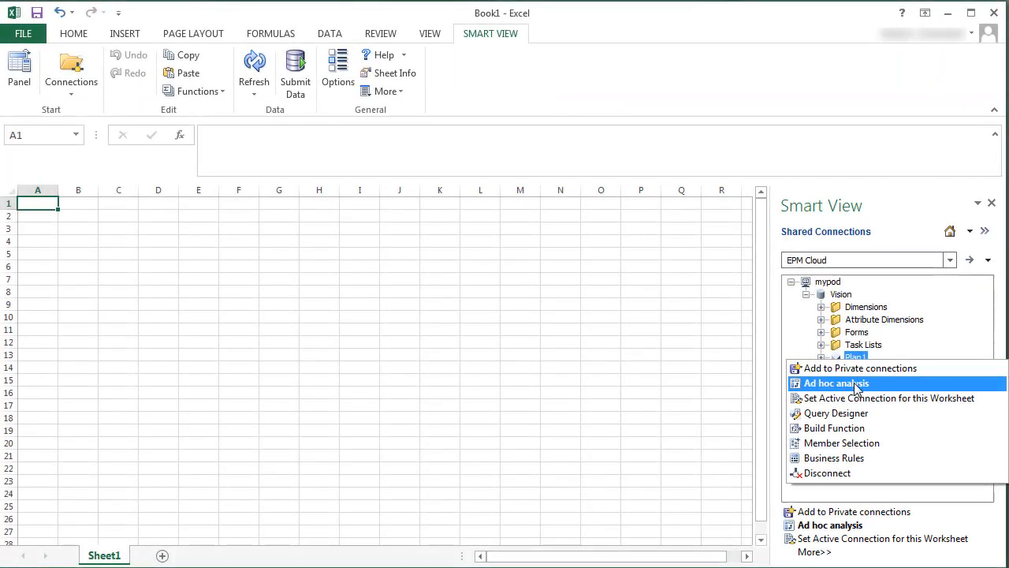
Step: Start a Plan1 ad hoc grid, then a VisASO ad hoc query at H1:I2
click(857, 385)
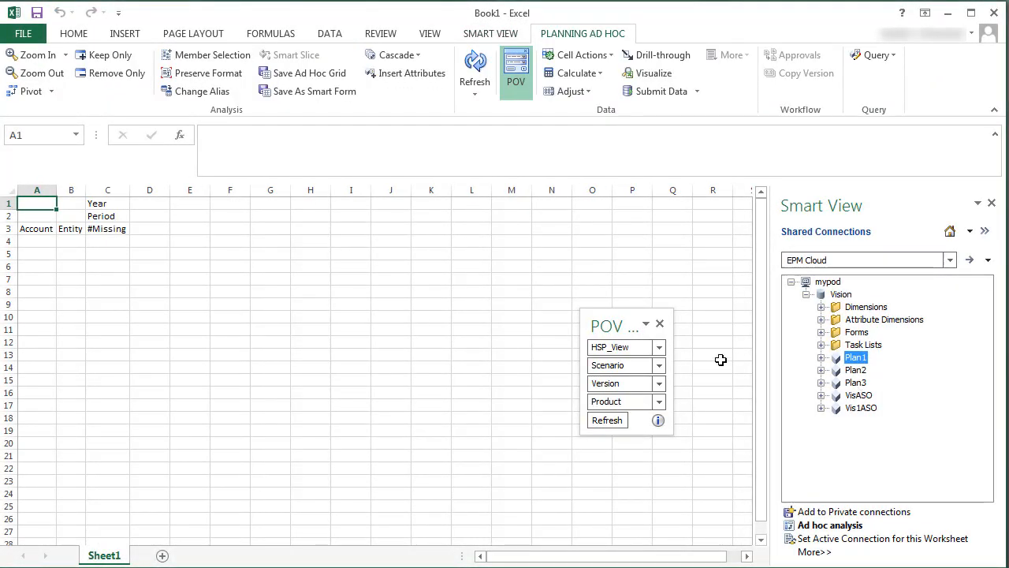
drag(314, 205, 334, 216)
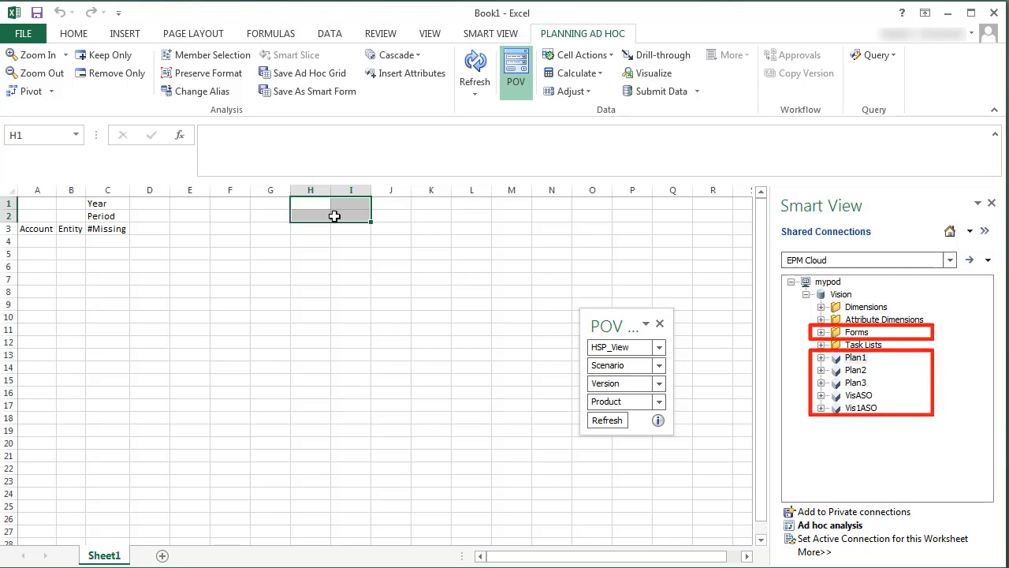
right_click(859, 395)
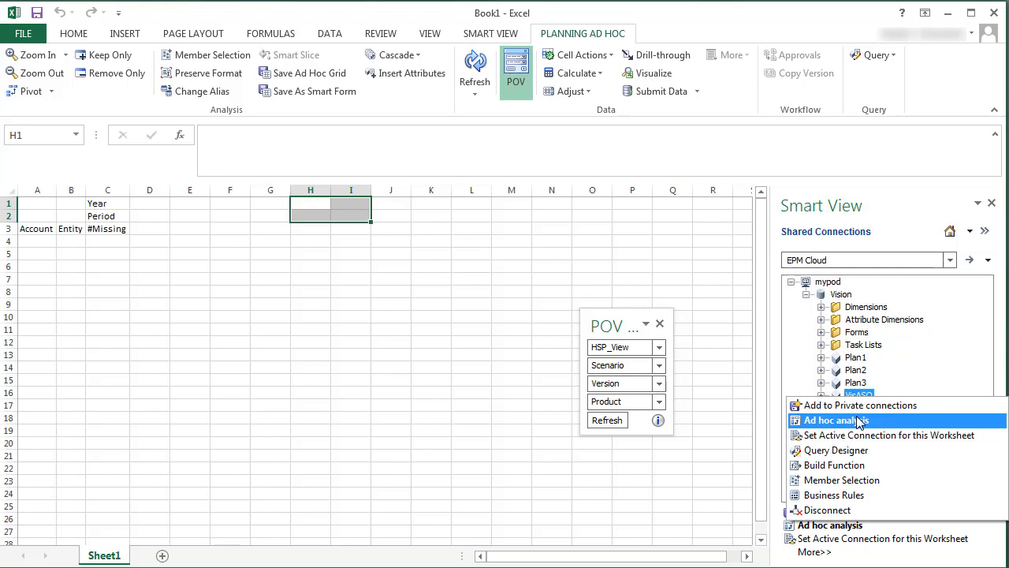
click(837, 419)
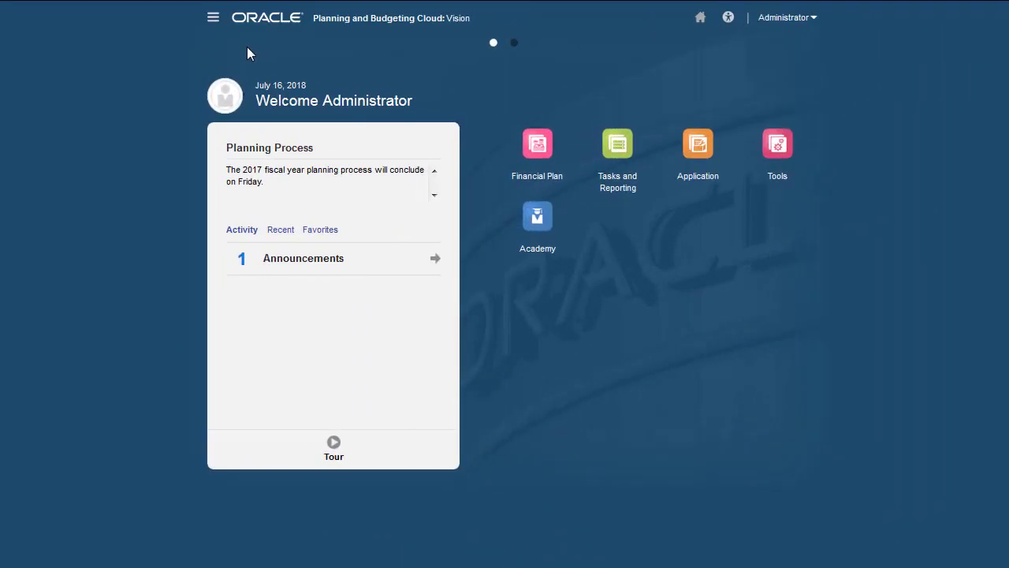
Step: Go to the Current Application Defaults under System Settings and Defaults
click(213, 16)
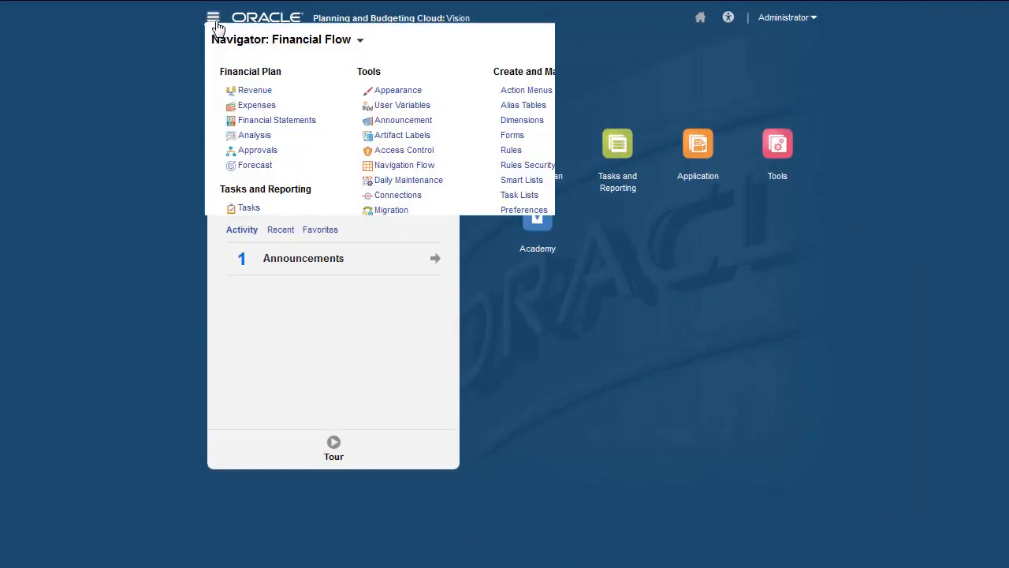
click(409, 306)
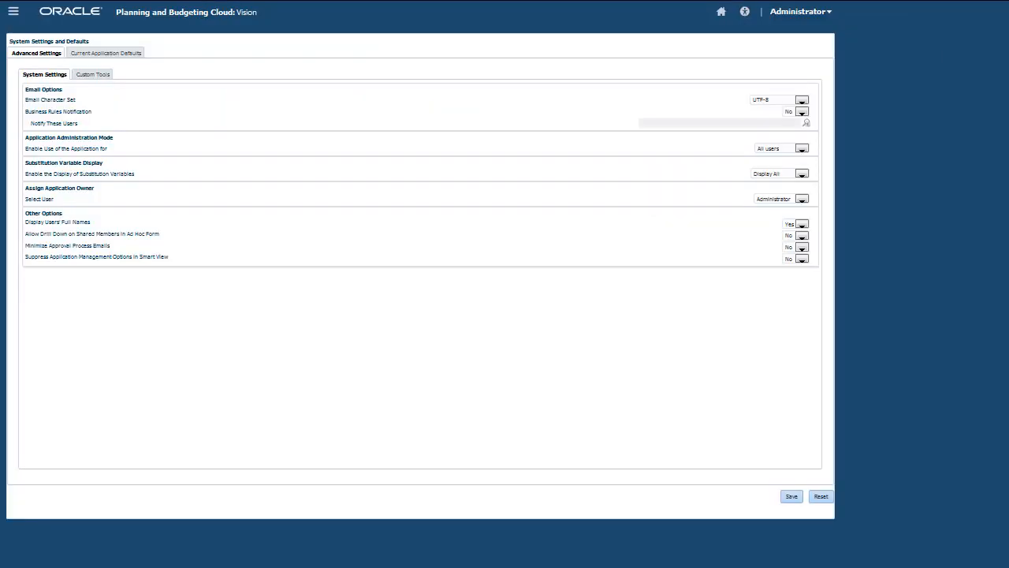
click(125, 55)
Step: Set Ad Hoc Behavior to Standard and save the application settings
click(803, 335)
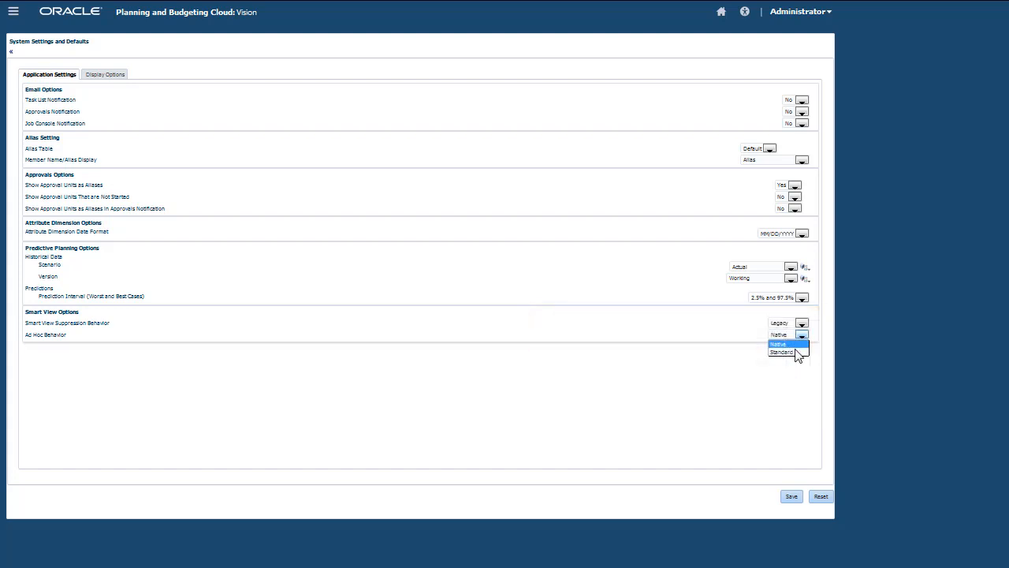
click(785, 352)
click(791, 496)
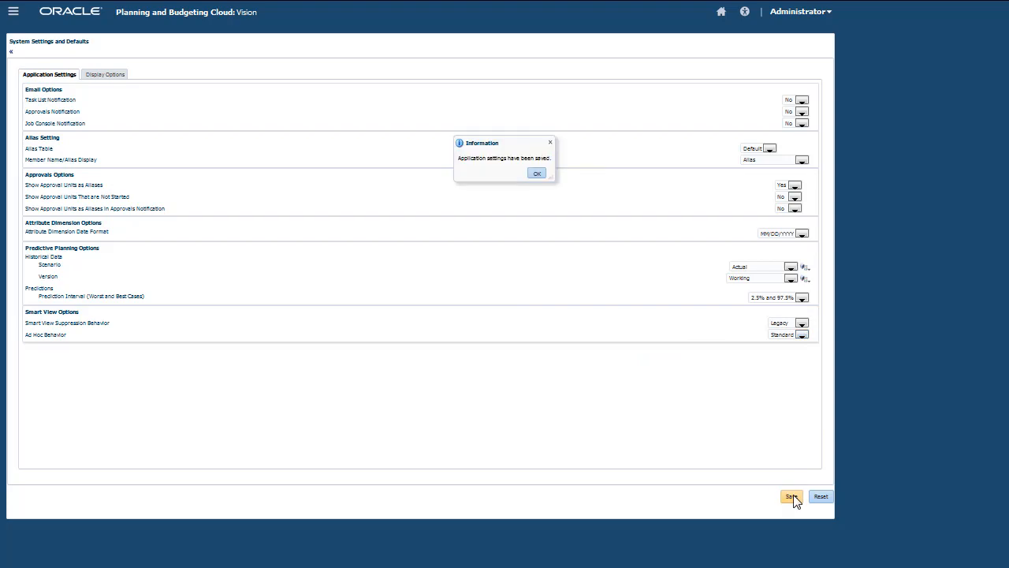
click(537, 173)
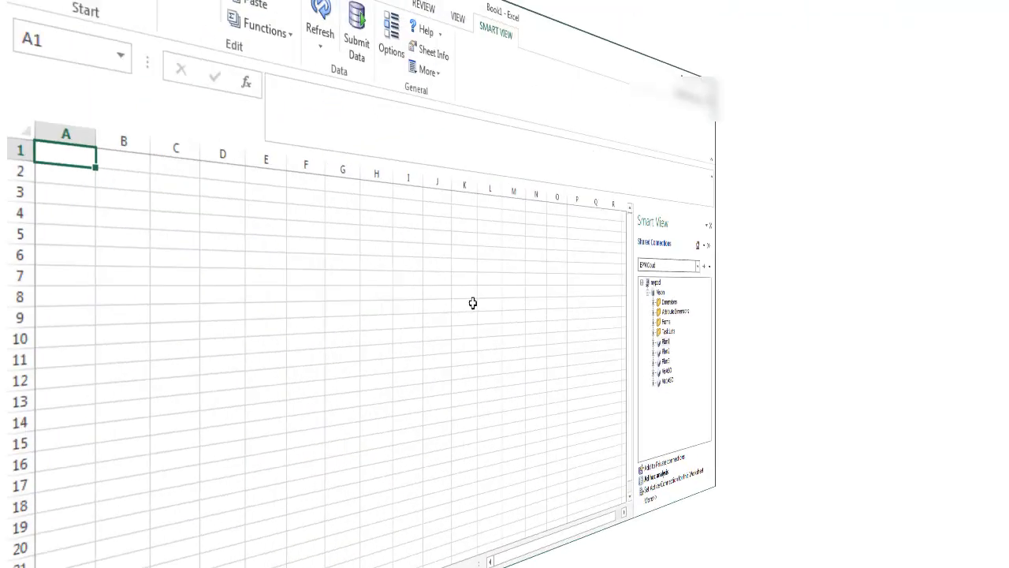
Step: Place a Plan1 ad hoc grid at A1
right_click(855, 364)
click(852, 381)
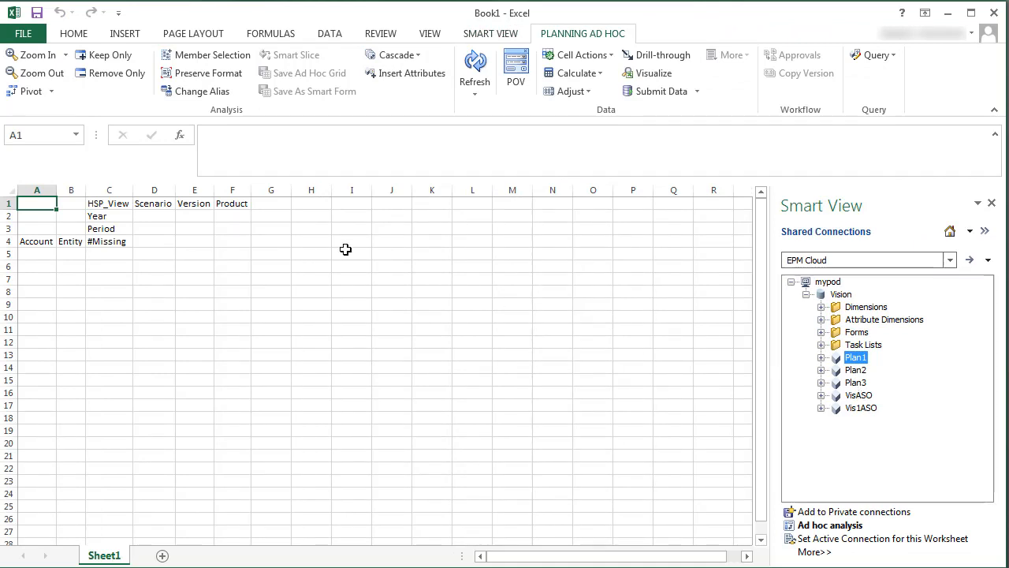
Step: Add a VisASO ad hoc grid at H1:I2, allowing the sheet to hold multiple grids
drag(312, 204, 351, 216)
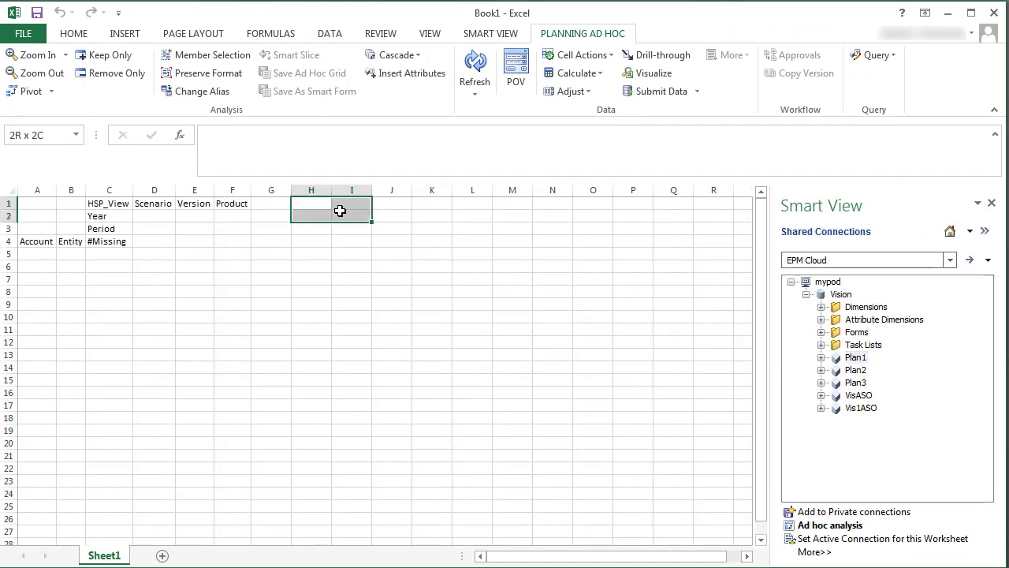
right_click(858, 395)
click(836, 419)
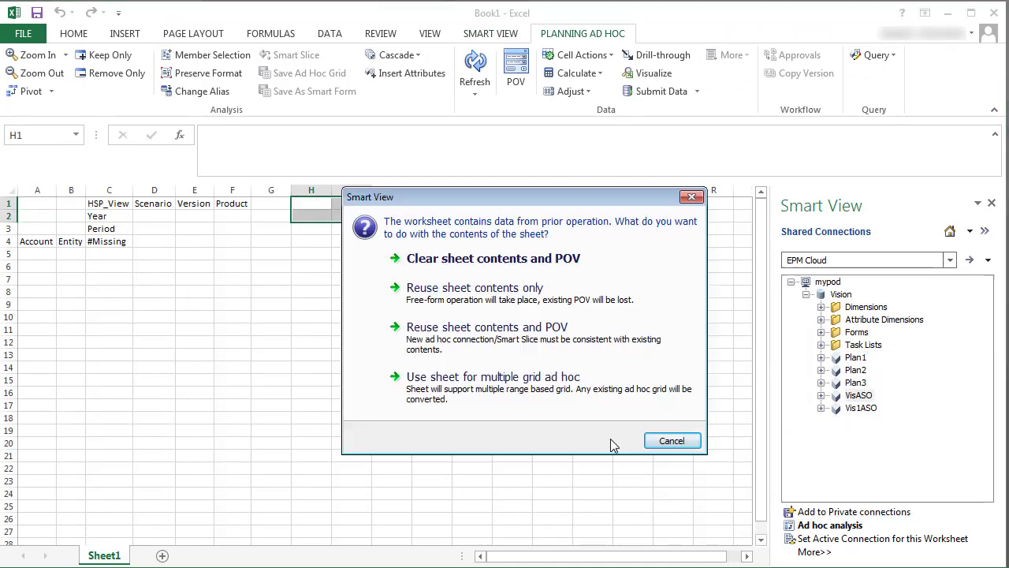
click(552, 410)
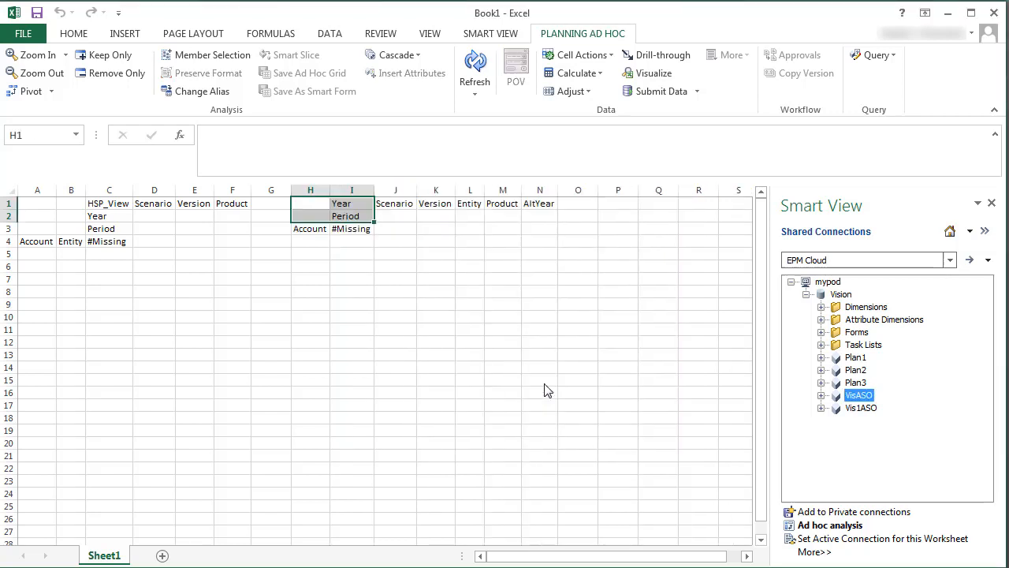
Step: Add a third ad hoc grid at H6:I7
drag(313, 266, 338, 276)
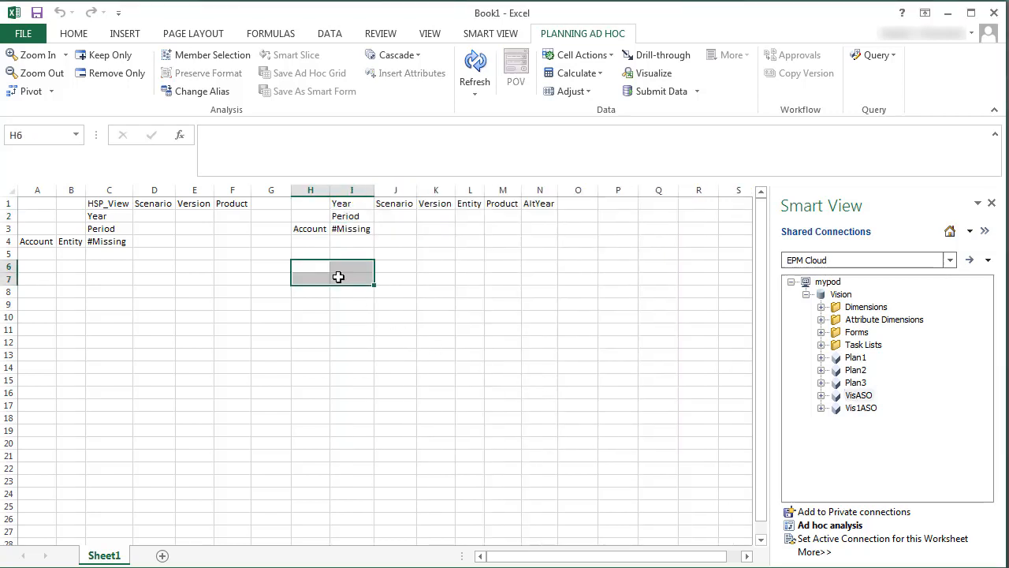
right_click(855, 361)
click(836, 399)
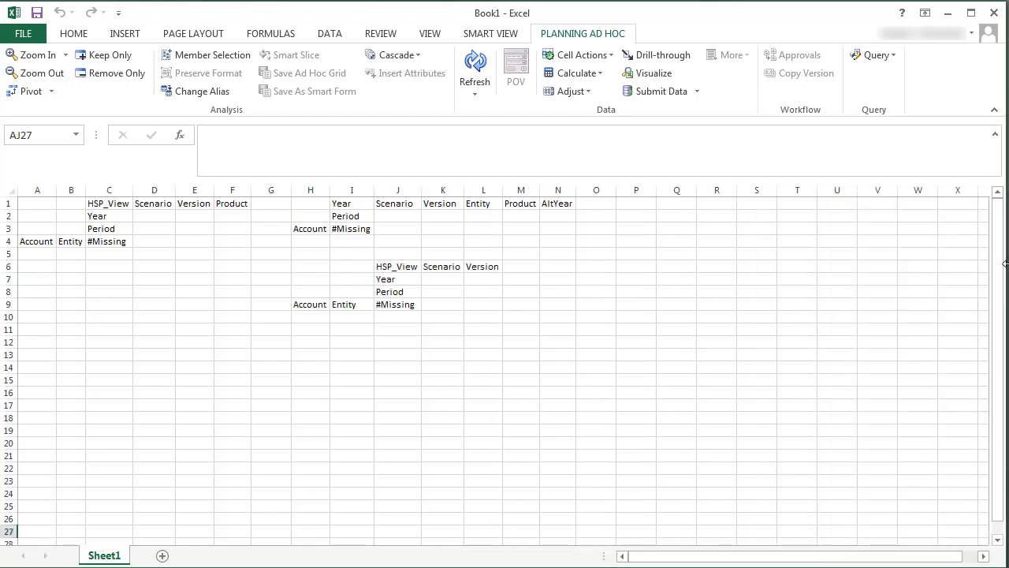
Step: Replace the Account cell A4 with Total Office Expenses via member selection
right_click(36, 241)
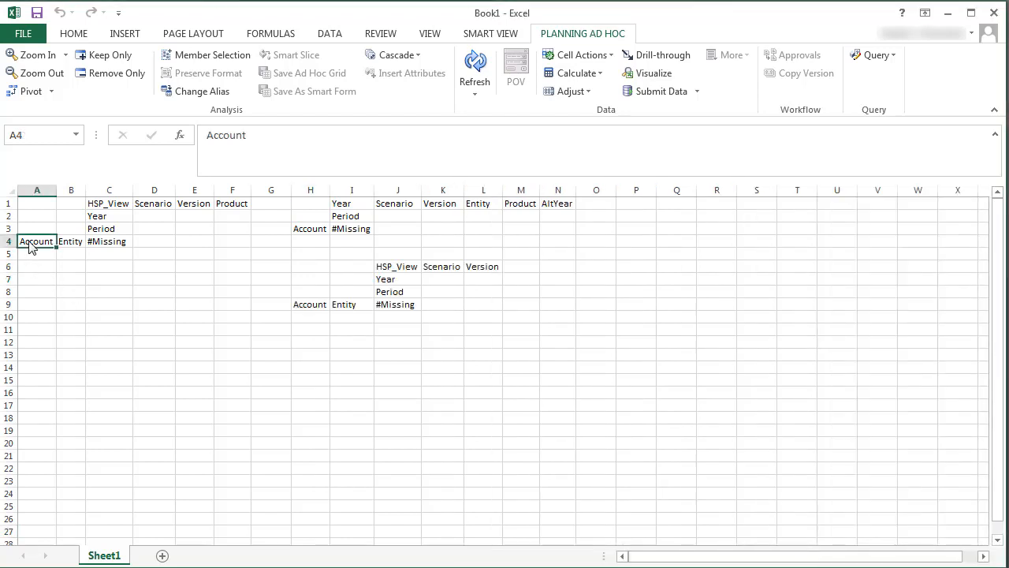
click(97, 385)
text(Total Office Expenses)
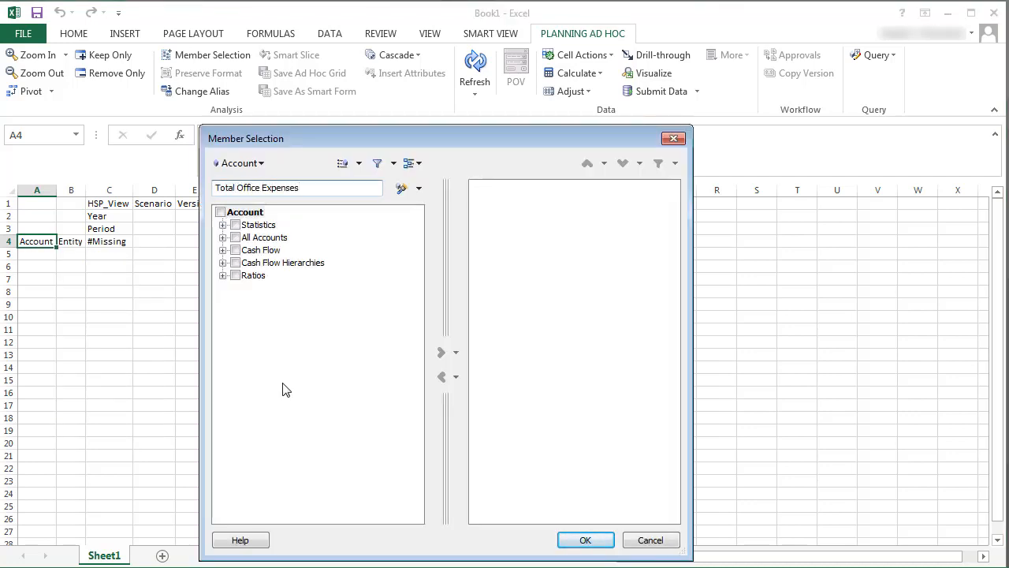
key(Return)
click(440, 353)
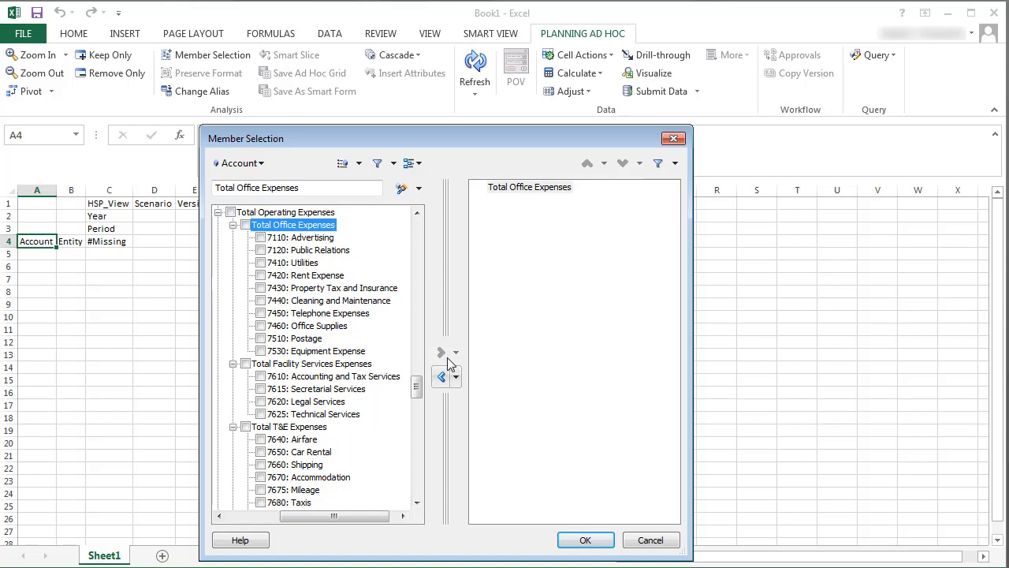
click(585, 540)
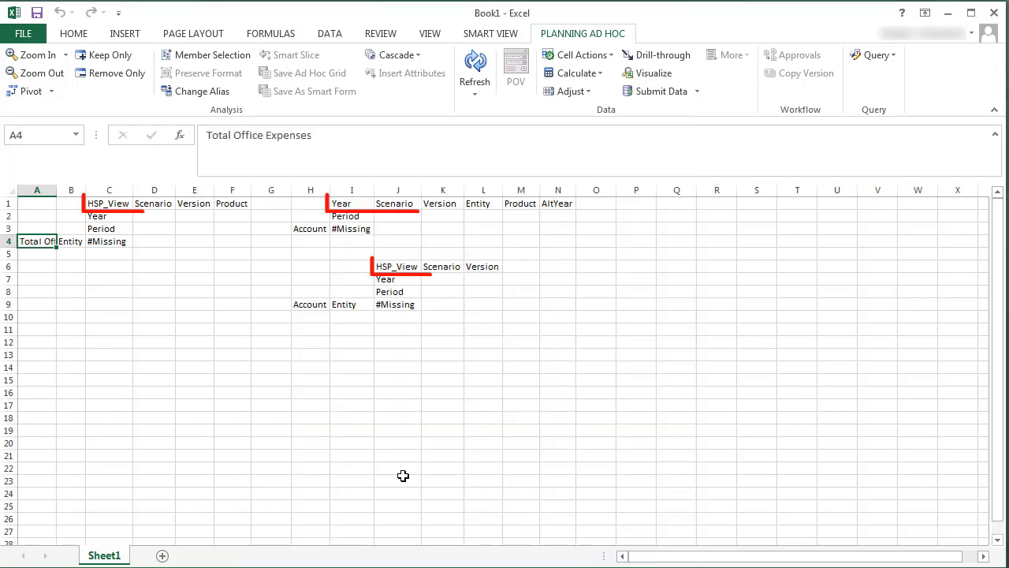
Step: Set C1 to BaseData and pick the Plan scenario for D1
click(109, 203)
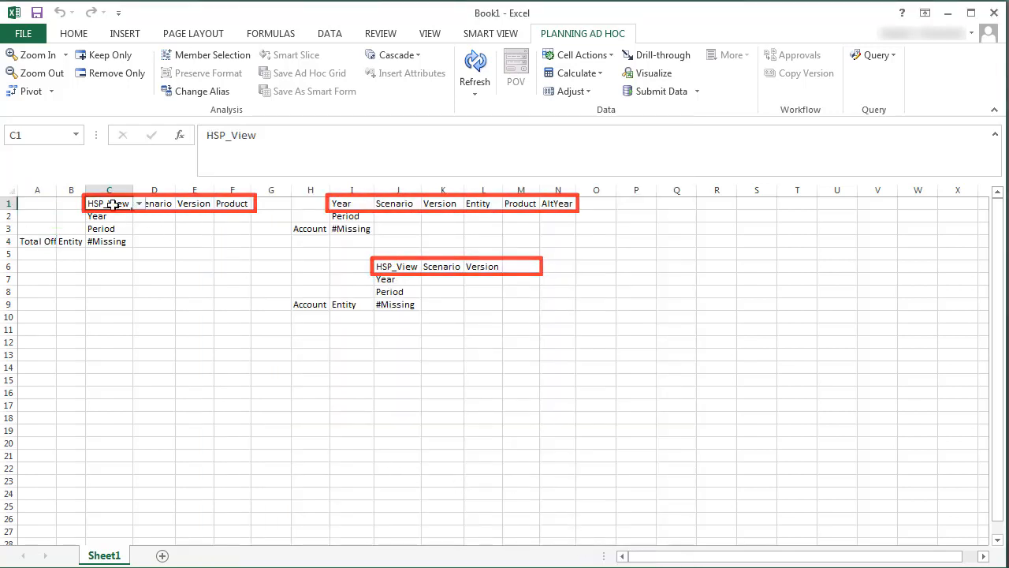
text(BaseData)
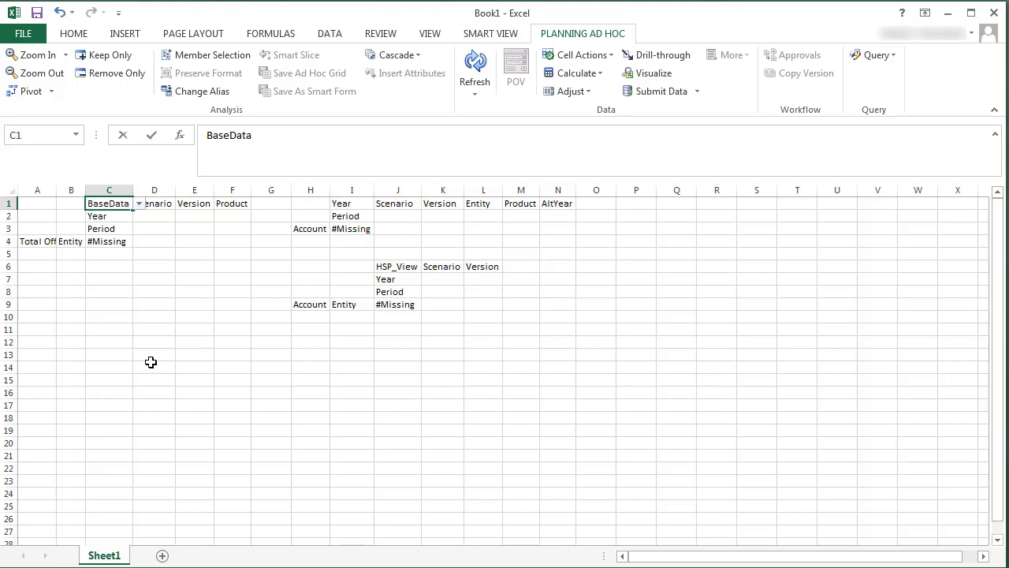
key(Tab)
click(183, 207)
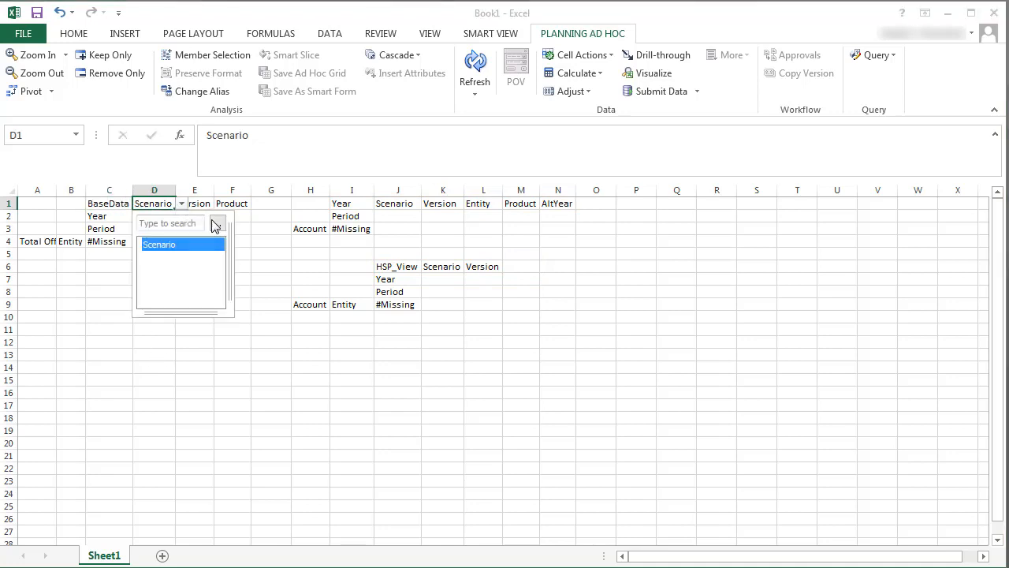
click(214, 228)
click(226, 269)
click(431, 333)
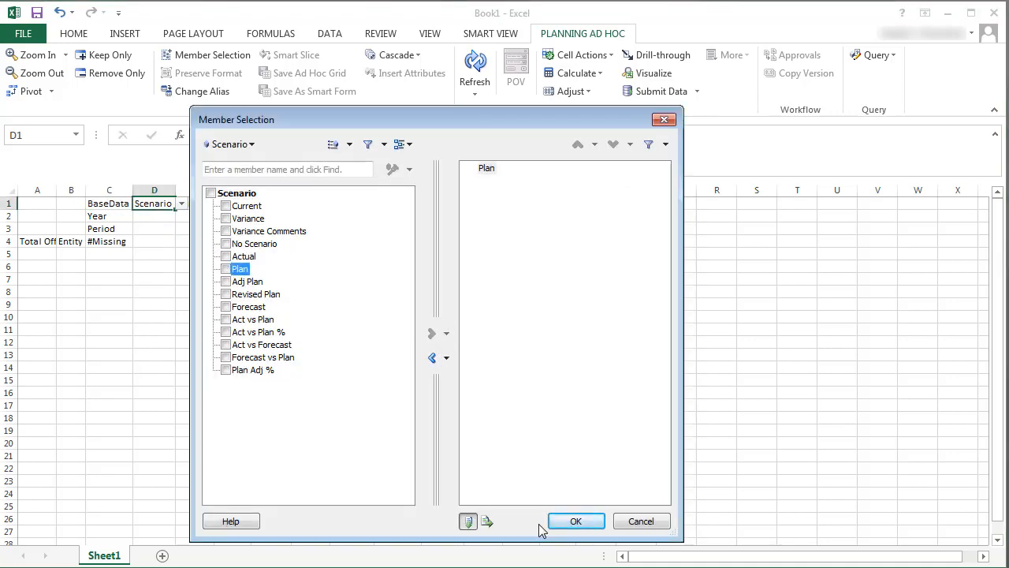
click(576, 521)
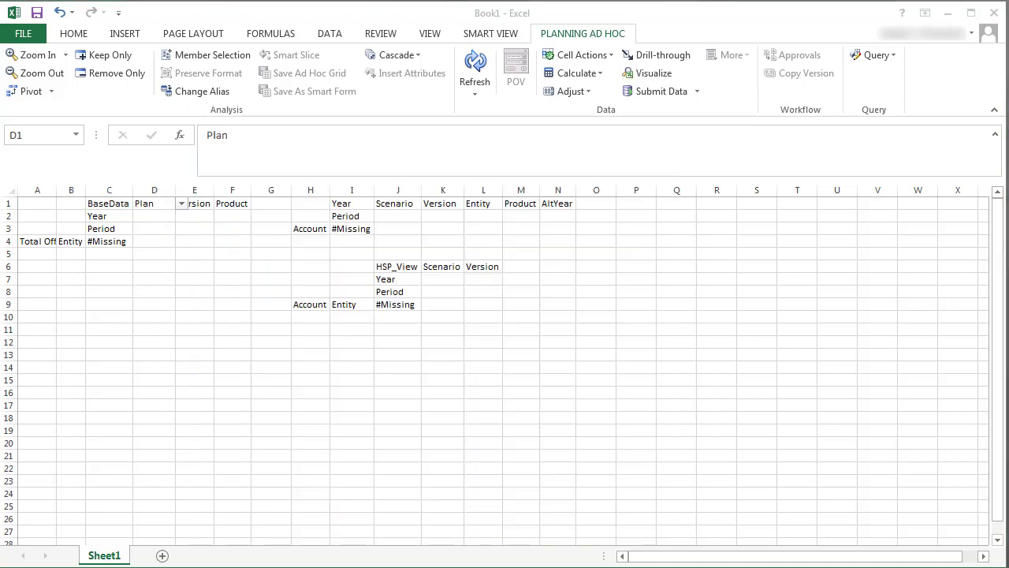
Step: Set E1 to Working and keep No Product in the header row
click(197, 205)
text(Working)
key(Tab)
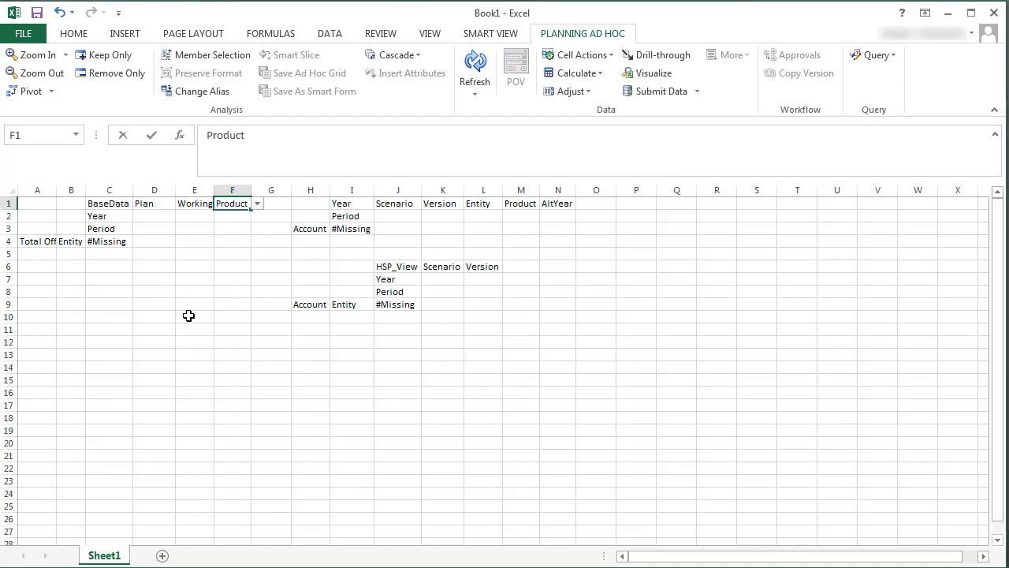
text(No Product)
key(Return)
Step: Set the grid to FY17 and Q2 and refresh its data
click(90, 215)
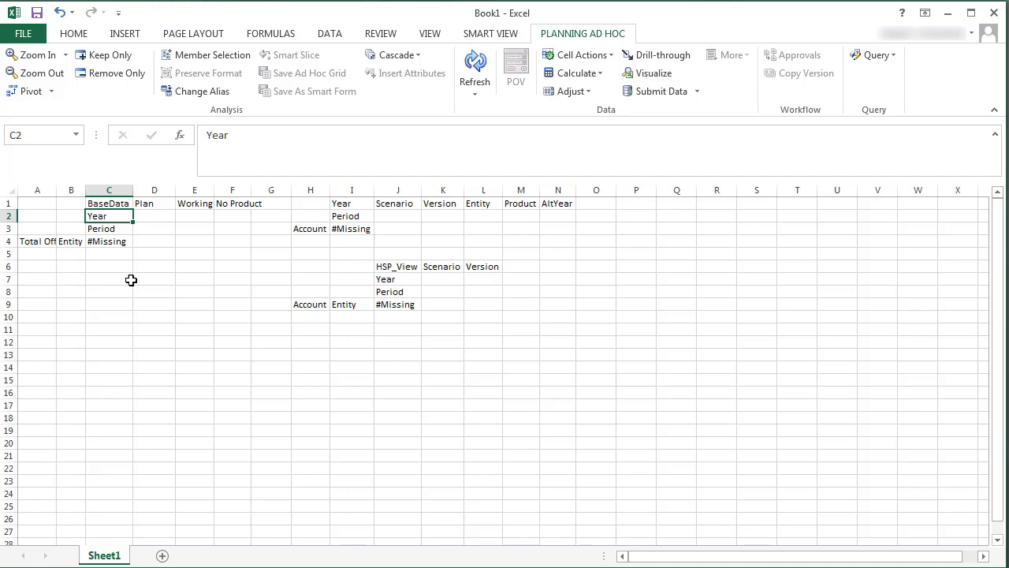
text(FY17)
key(Return)
text(Q2)
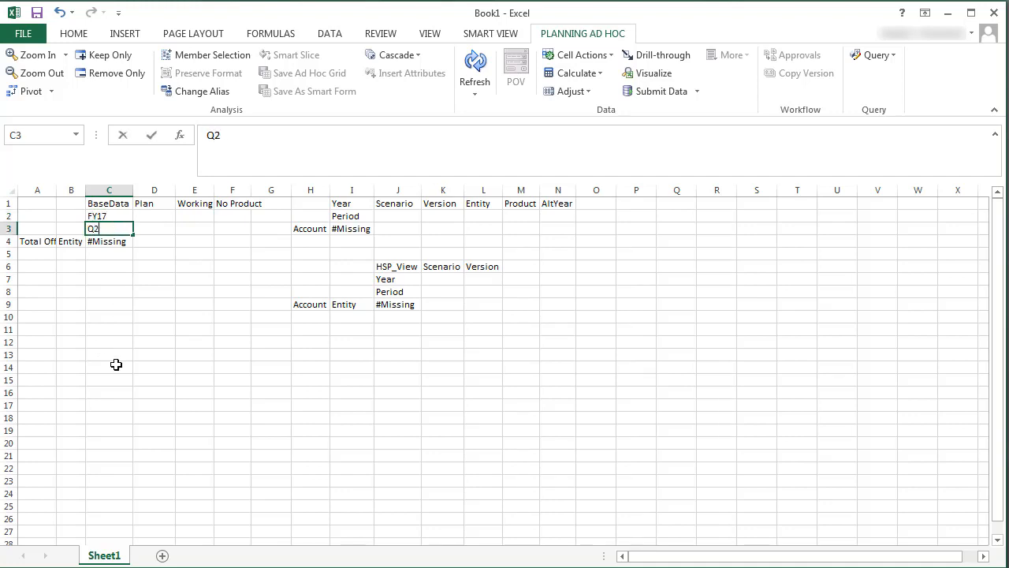
key(Return)
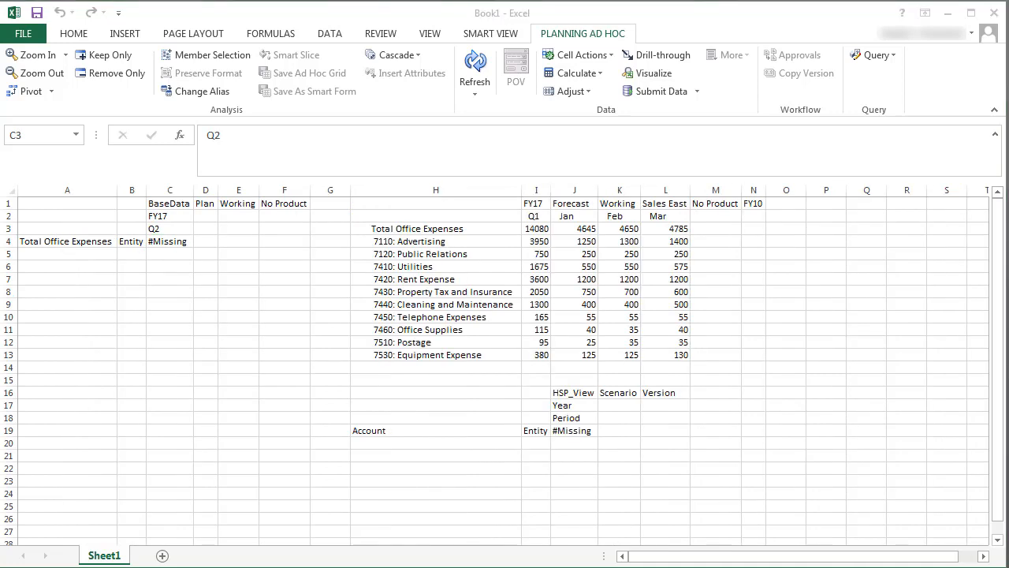
click(180, 230)
Step: Zoom out from Q2 to YearTotal, then expand YearTotal into Q1–Q4
right_click(182, 230)
click(240, 259)
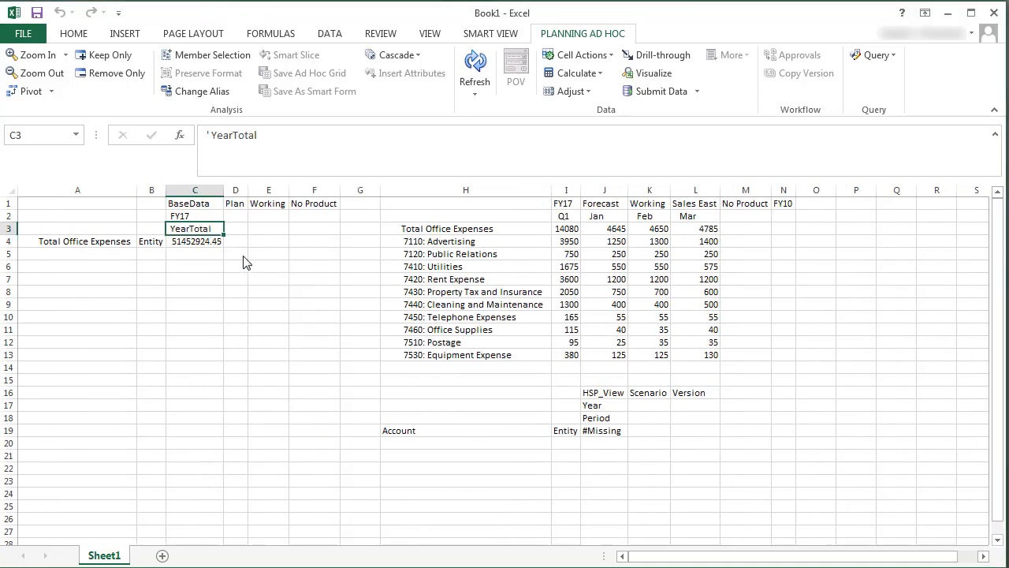
right_click(199, 229)
click(229, 236)
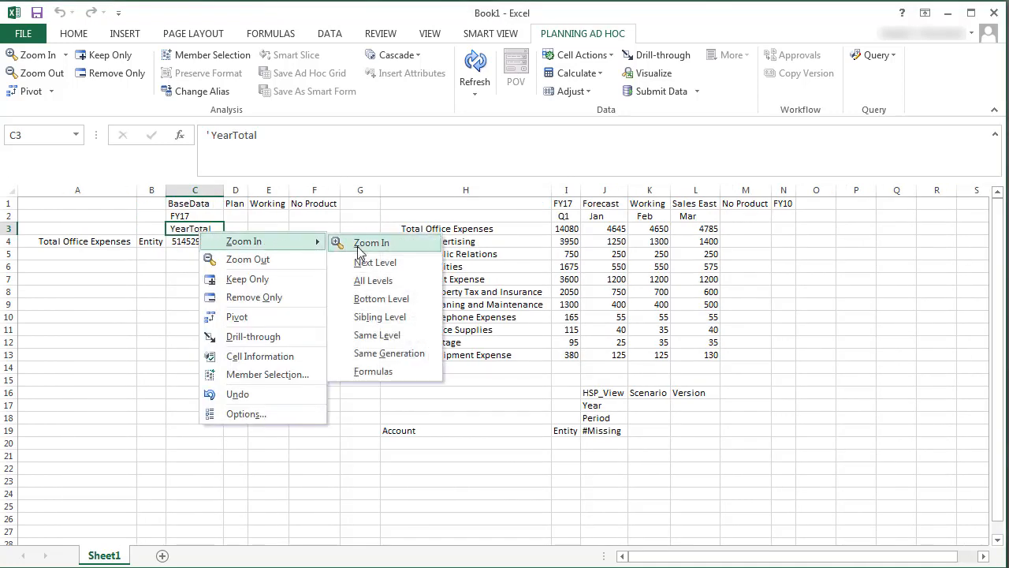
click(360, 242)
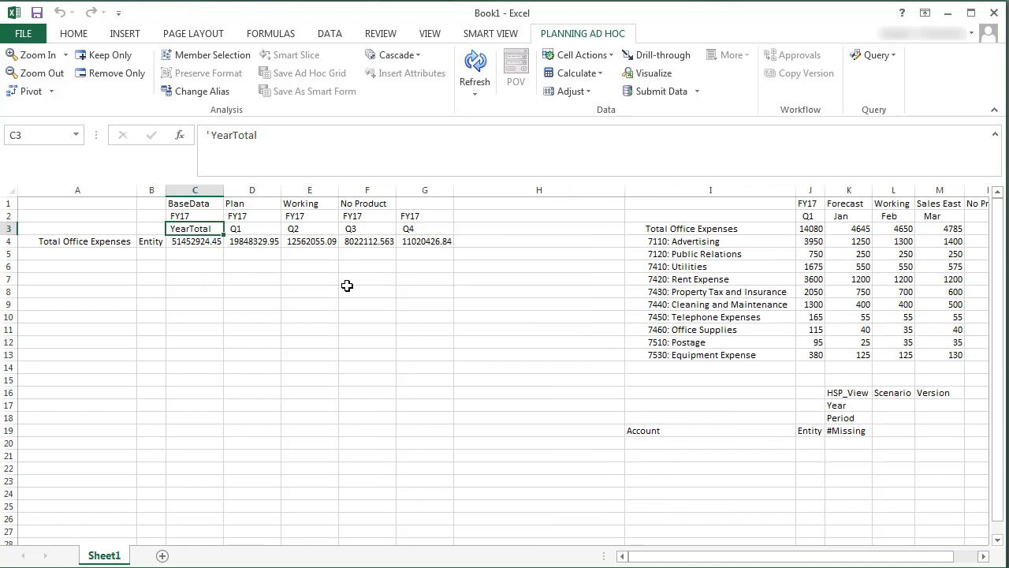
Step: Zoom Entity to all levels and keep only Sales South
click(149, 242)
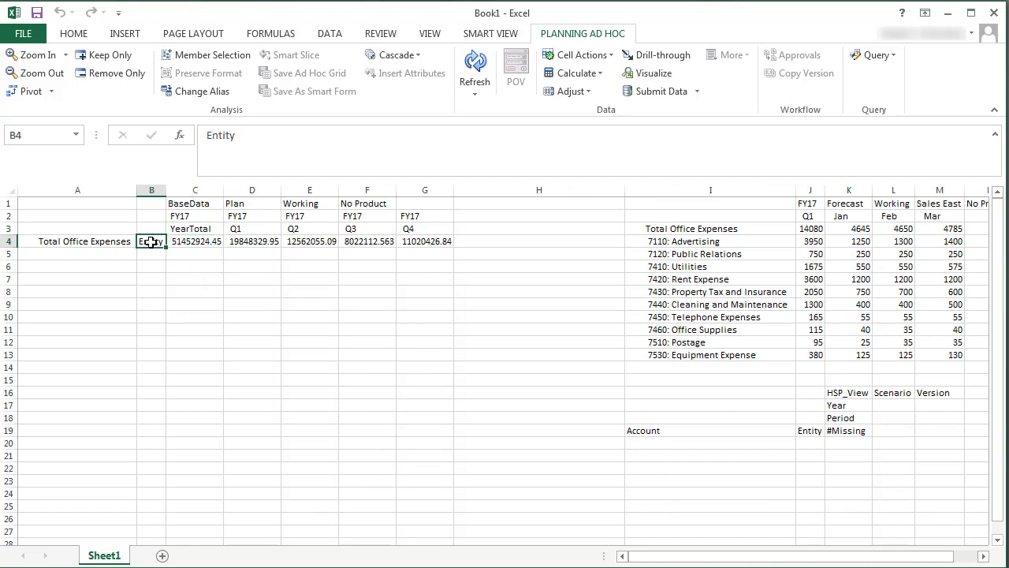
right_click(149, 242)
click(325, 293)
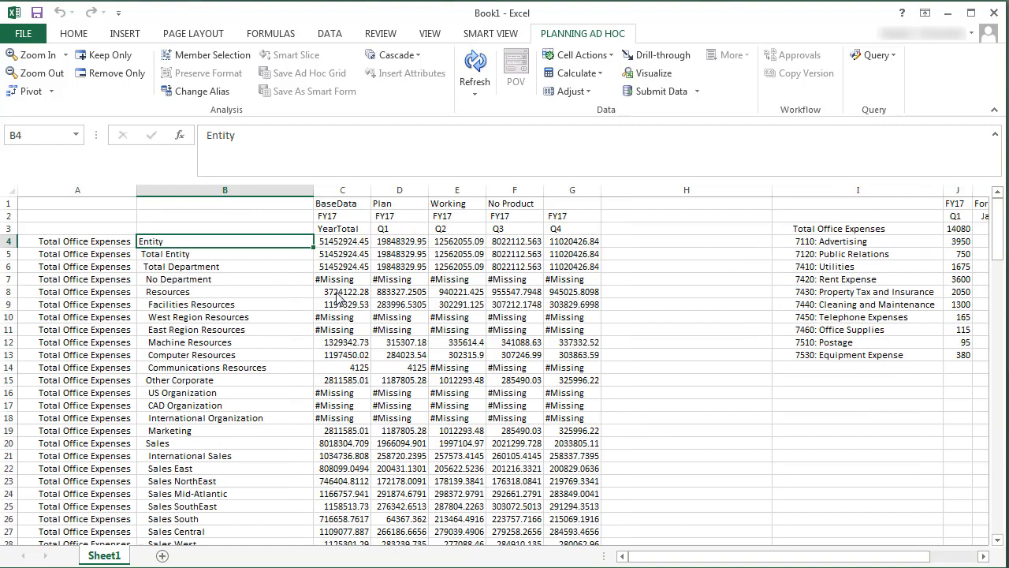
click(192, 519)
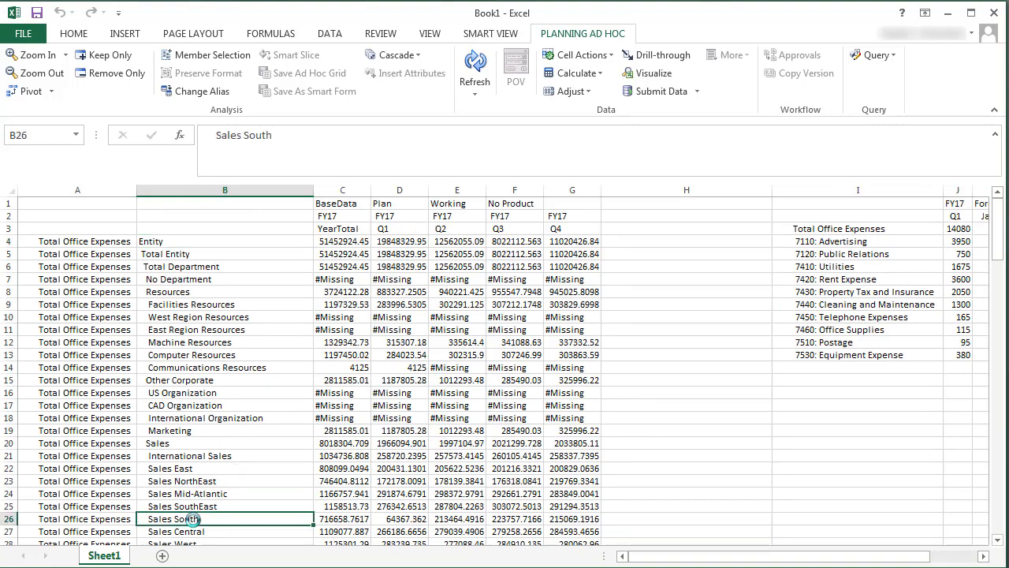
right_click(192, 519)
click(256, 376)
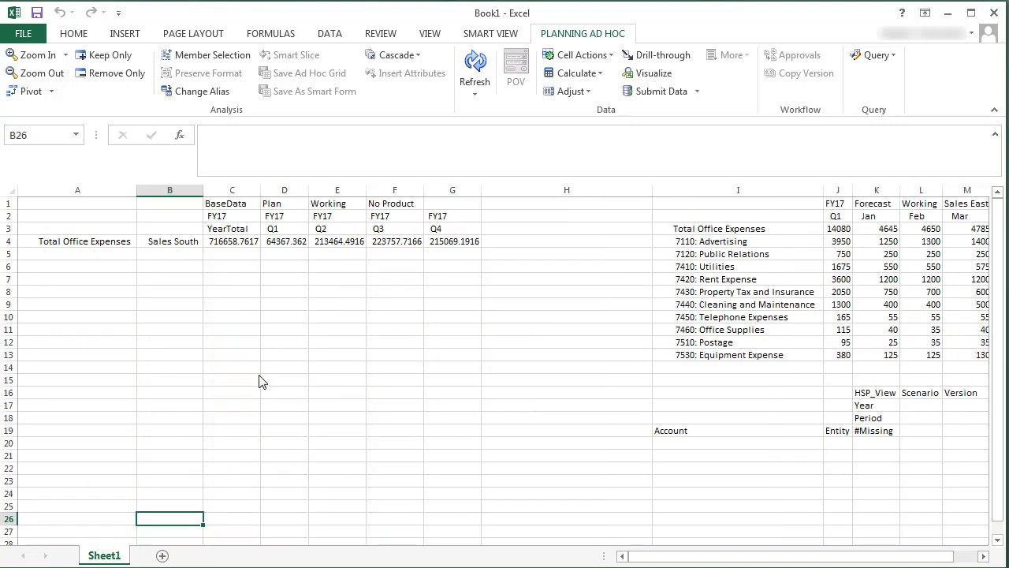
Step: Expand Total Office Expenses to bottom-level accounts, remove Q2, and expand Q1 into Jan–Mar
right_click(83, 242)
mouse_move(145, 254)
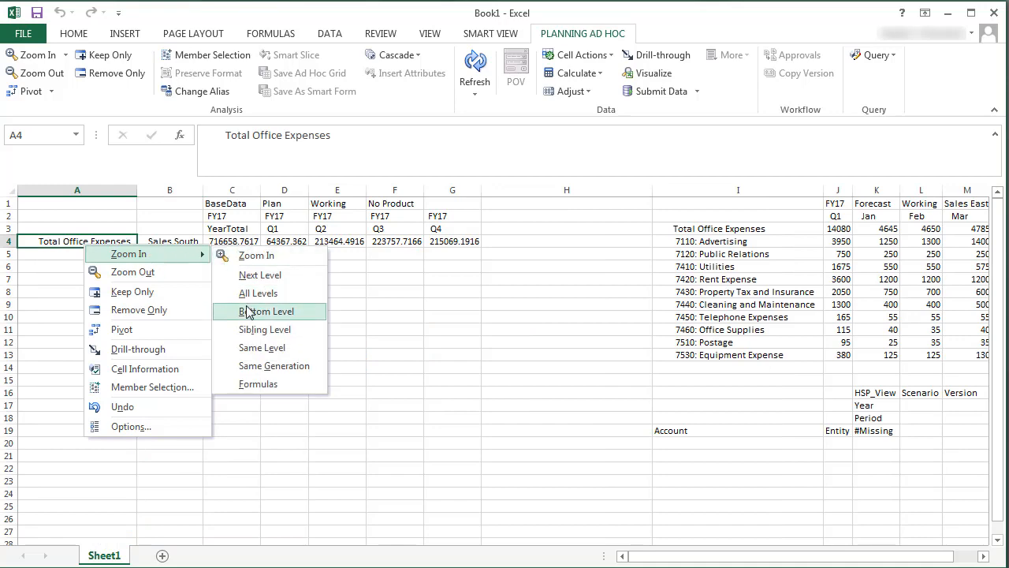
click(249, 311)
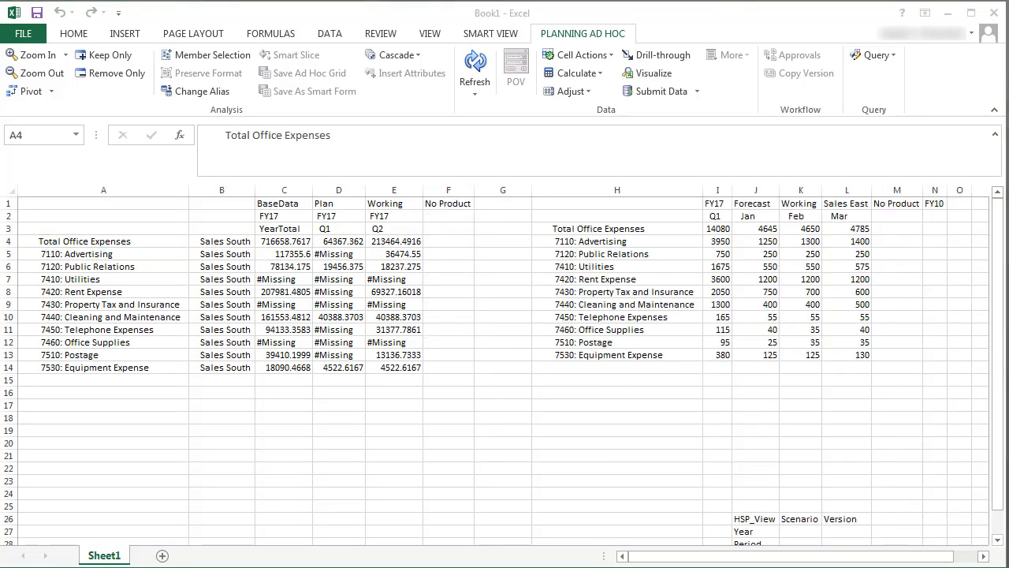
right_click(378, 231)
click(418, 298)
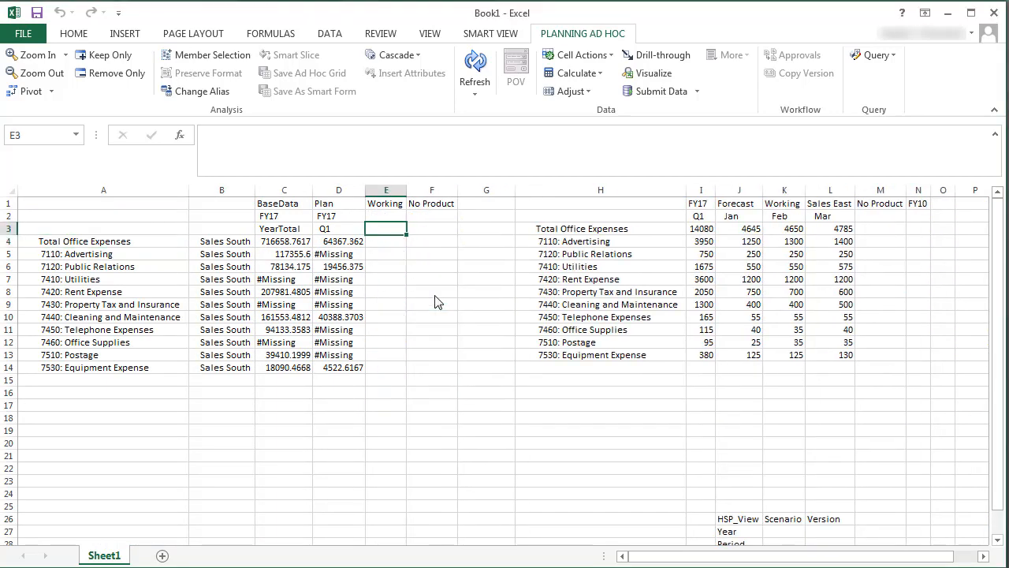
right_click(332, 231)
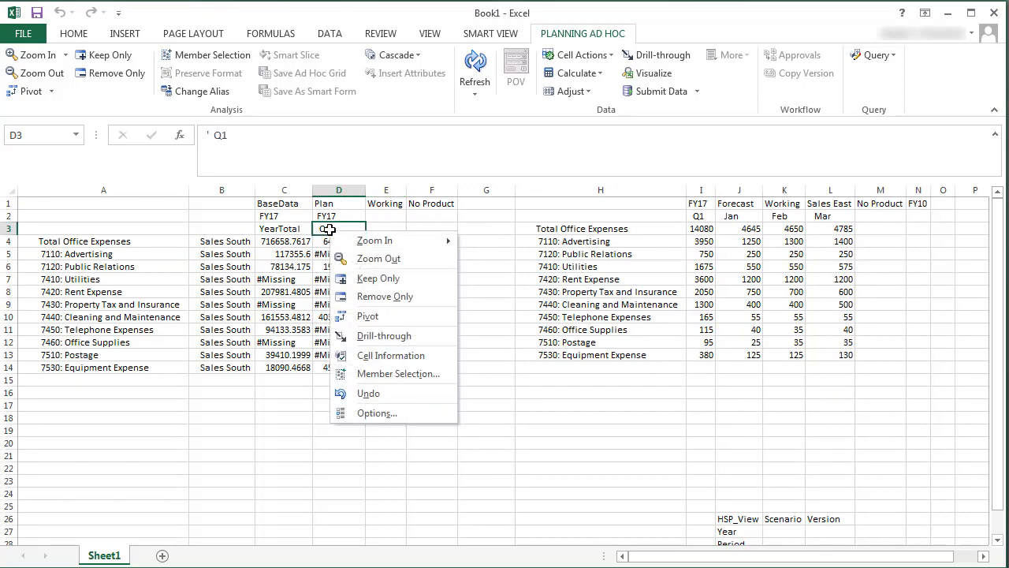
click(507, 264)
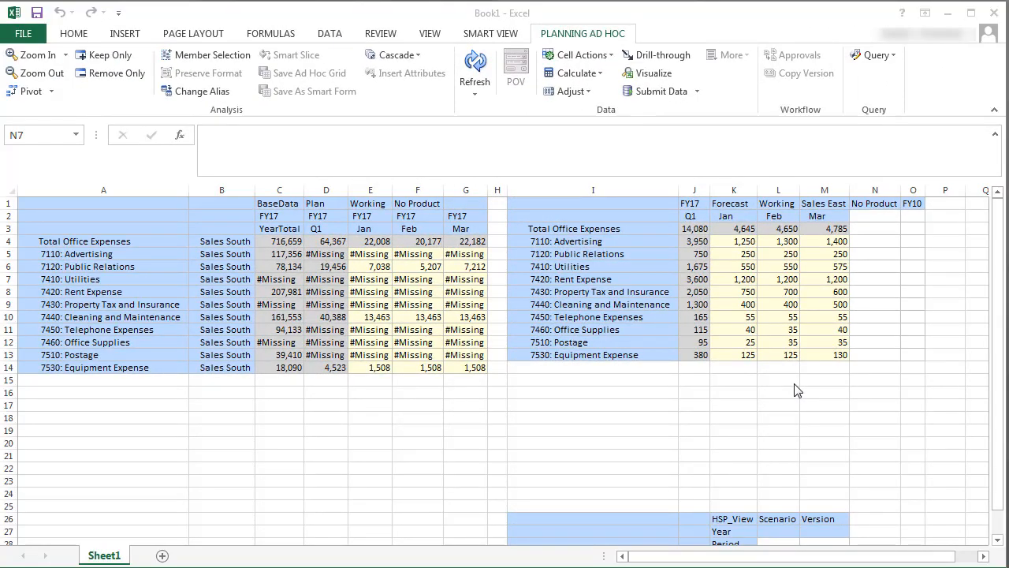
Step: Enter 1,400 for Sales East March Rent and 300 for Sales South Utilities Jan–Mar
click(824, 279)
text(14)
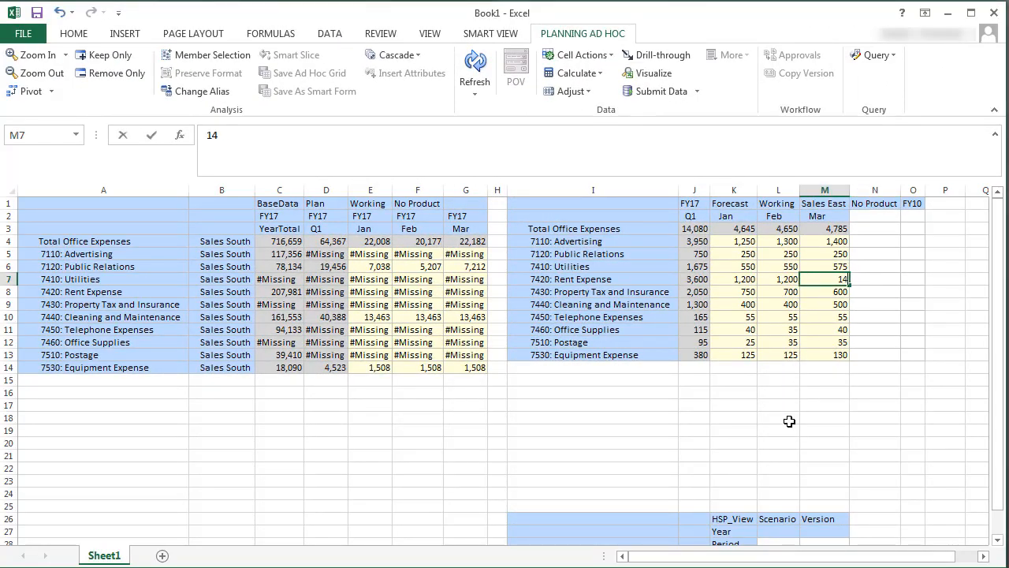
key(Return)
text(1,400)
click(370, 280)
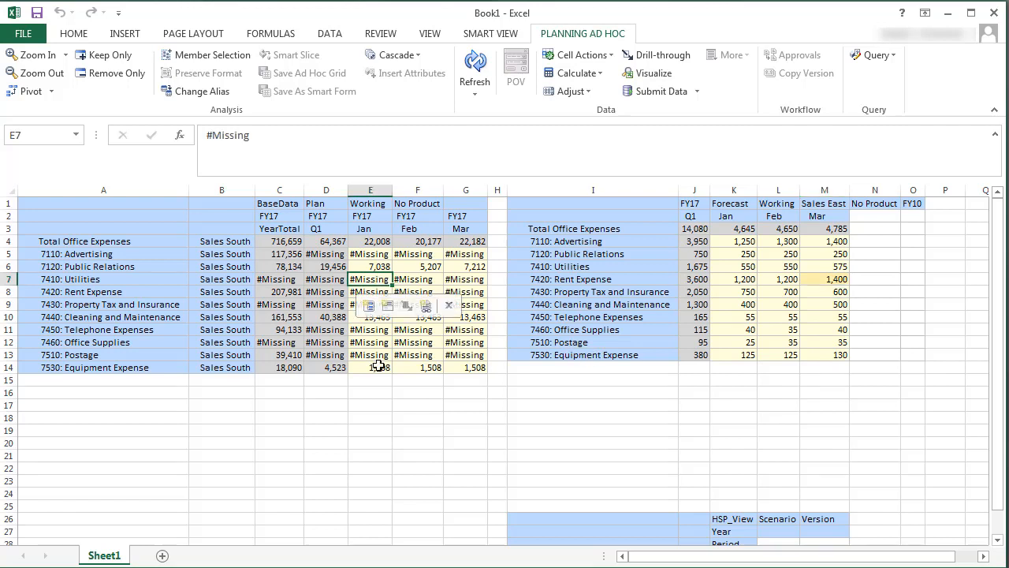
text(300)
key(Tab)
text(300)
key(Tab)
text(300)
key(Return)
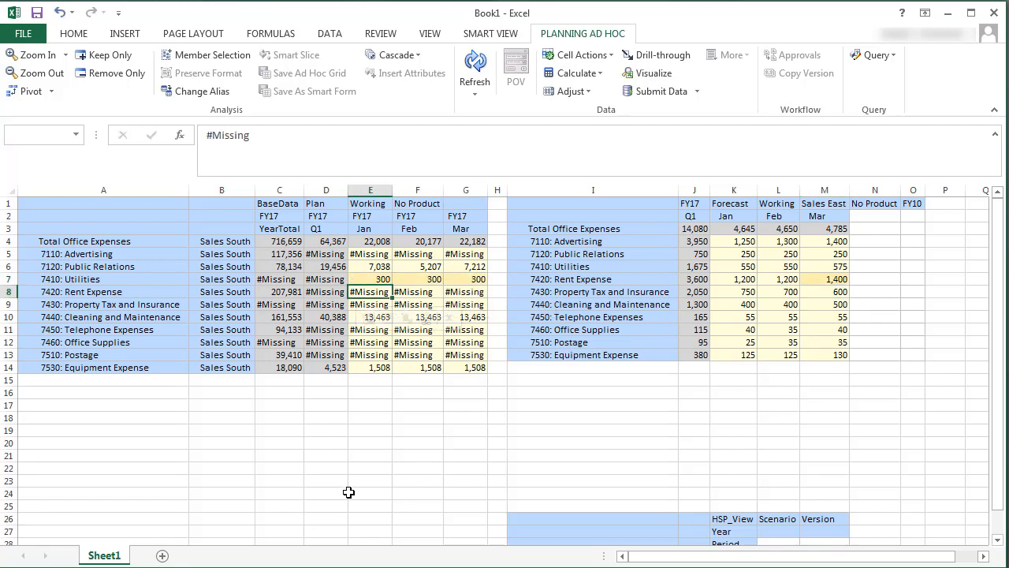
Step: Submit the changed values to Planning with Submit Data
click(697, 91)
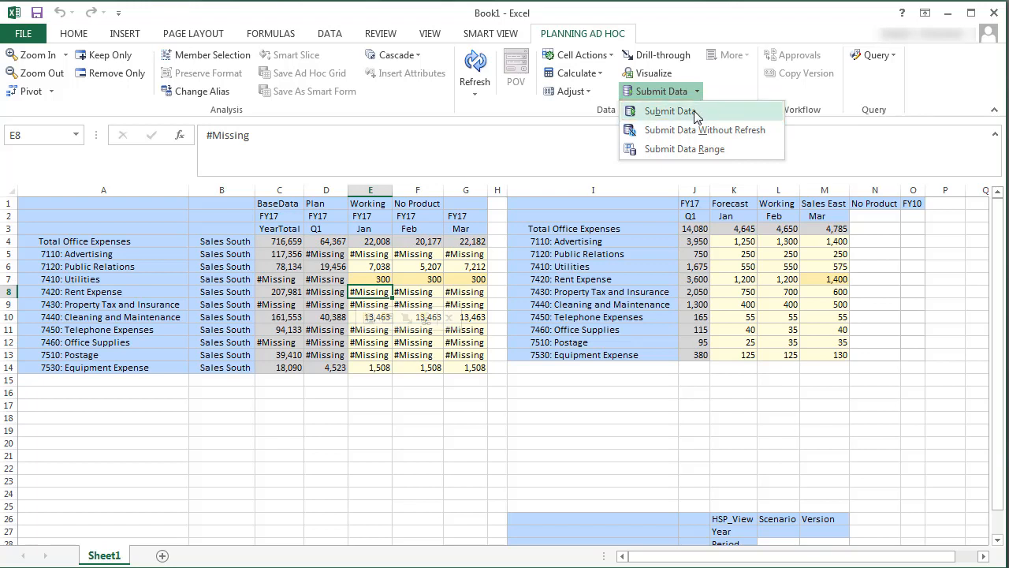
click(697, 115)
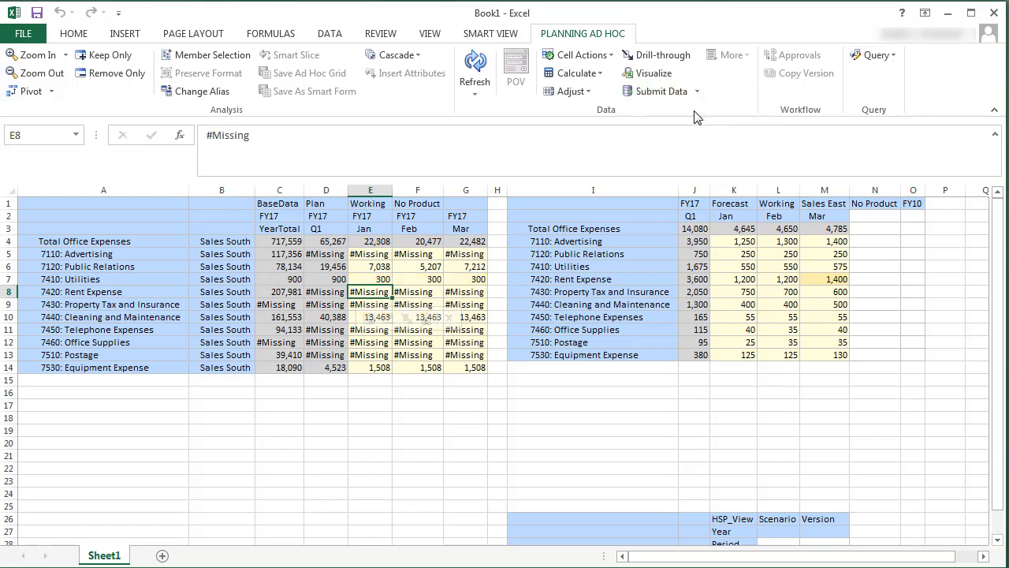
click(370, 342)
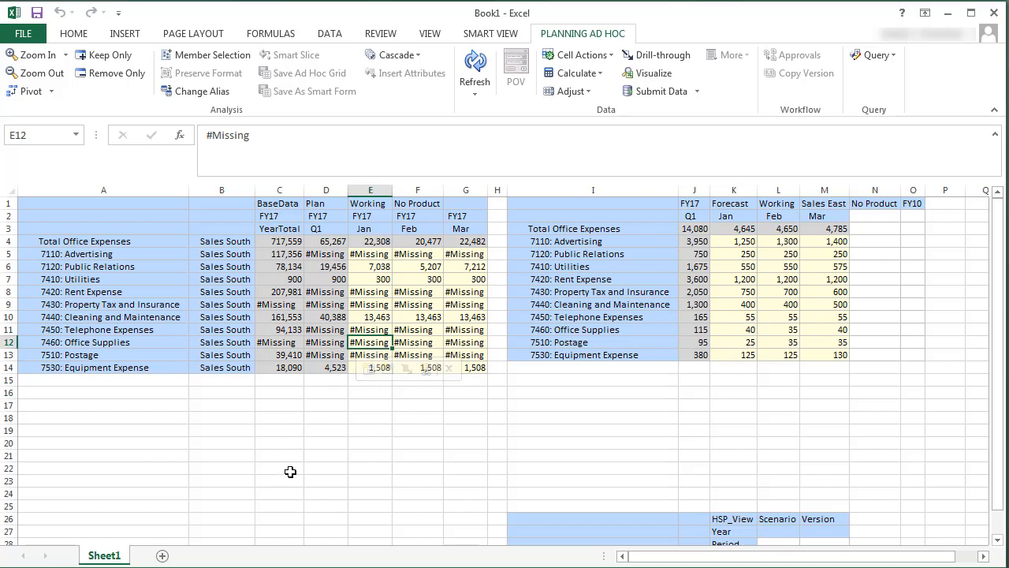
text(15)
Step: Enter 15 for Office Supplies and 75 for Postage across January–March
key(Tab)
text(15)
key(Tab)
text(15)
key(Return)
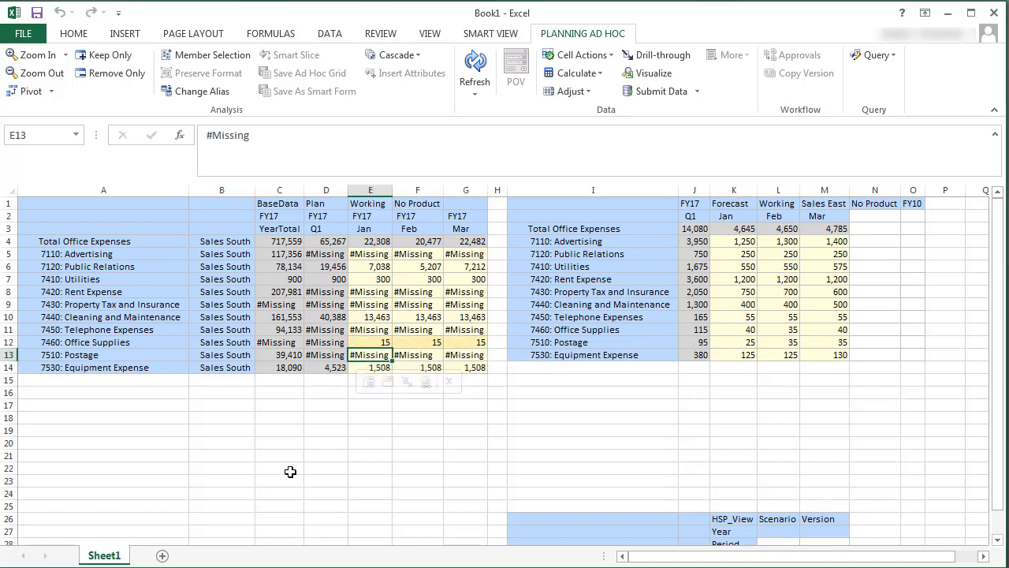
text(75)
key(Tab)
text(75)
key(Tab)
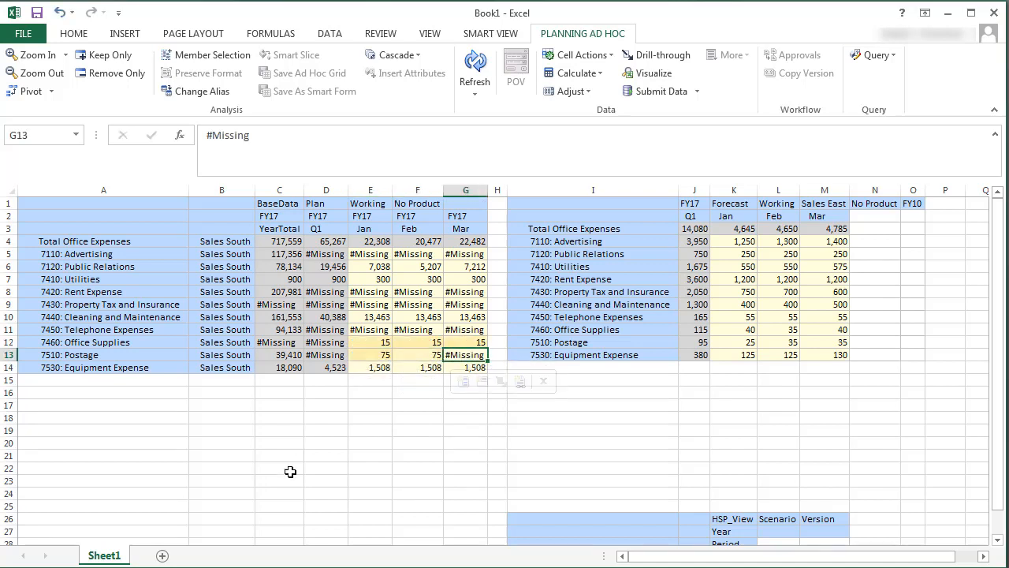
text(75)
key(Return)
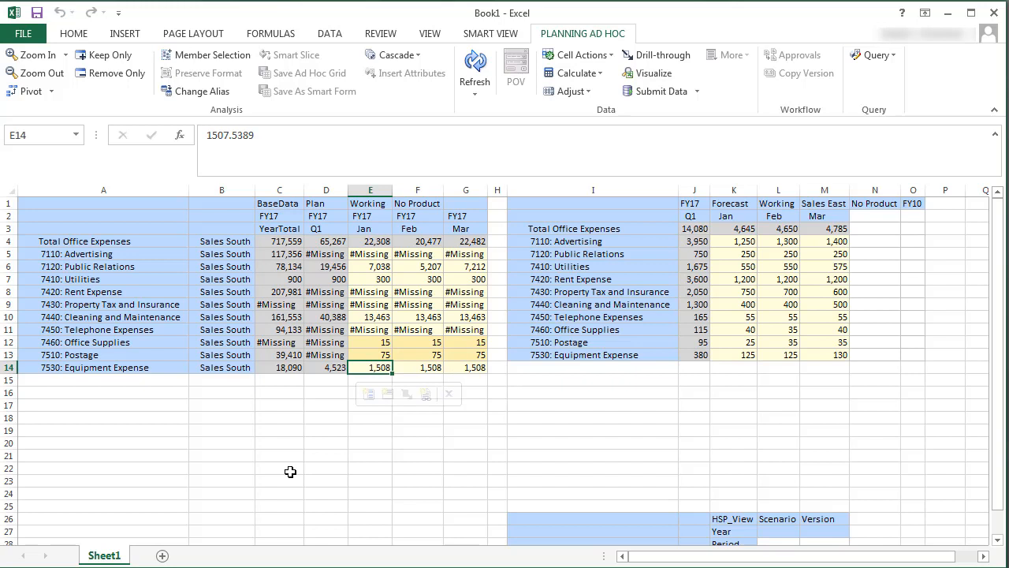
Step: Submit only the selected Jan–Mar Postage range with Submit Data Range
drag(371, 354, 473, 354)
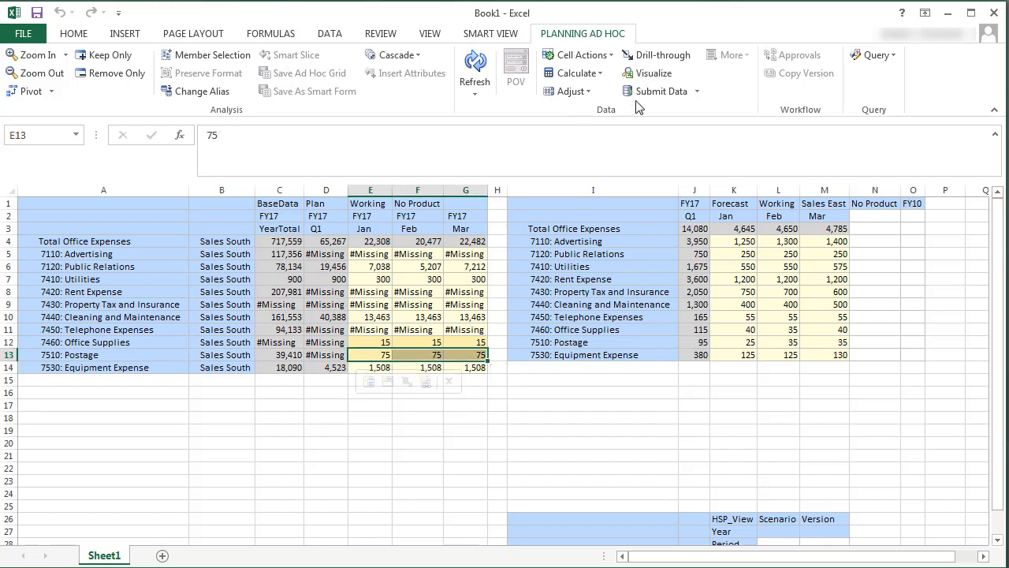
click(698, 92)
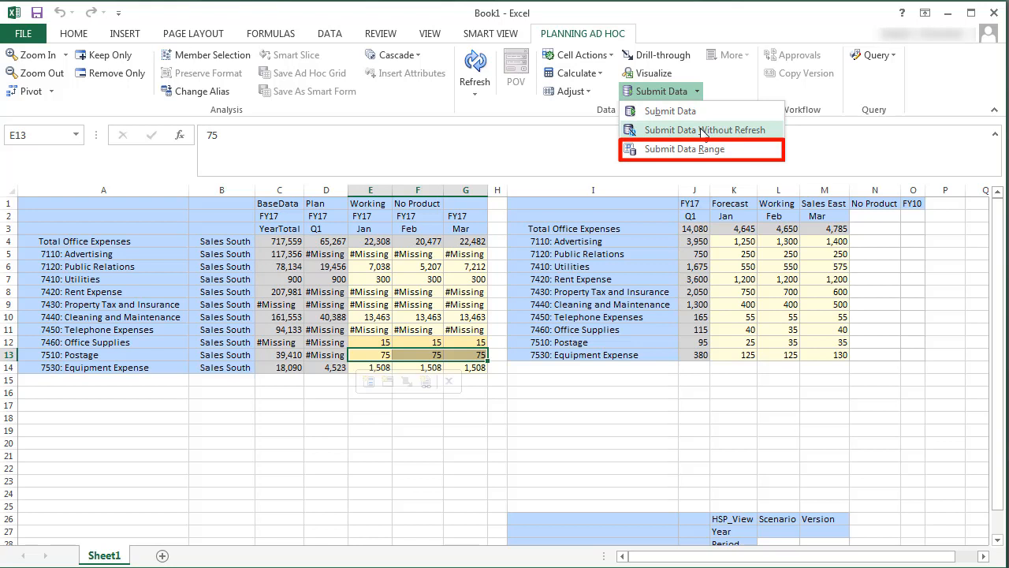
click(684, 149)
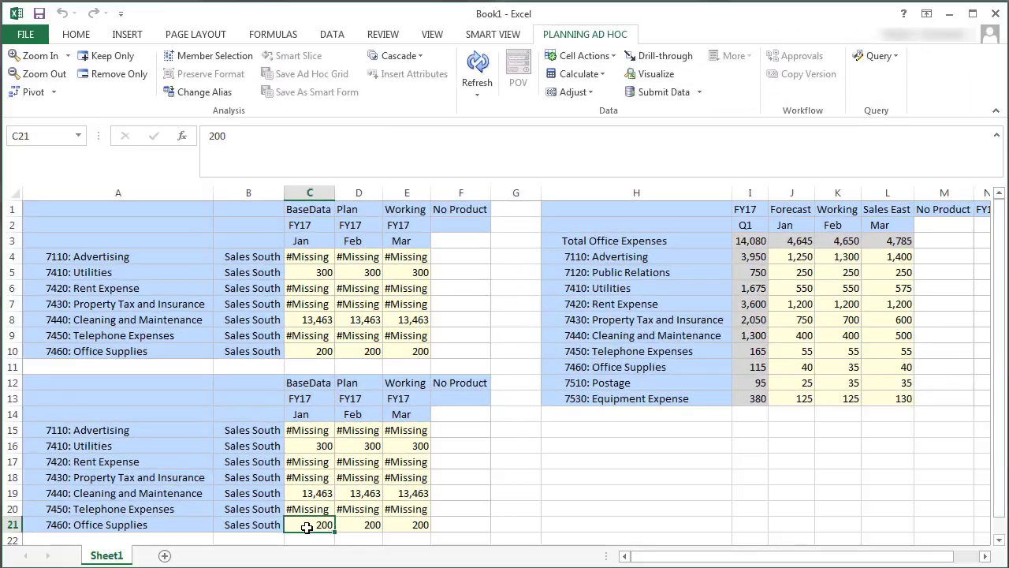
Step: Submit the lower grid's Office Supplies values
drag(309, 525, 407, 525)
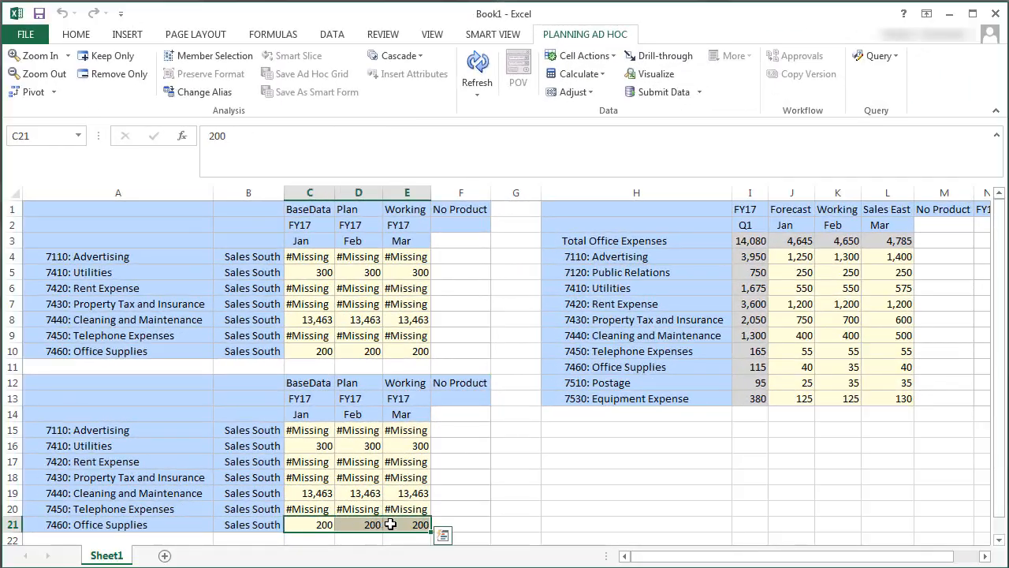
click(699, 91)
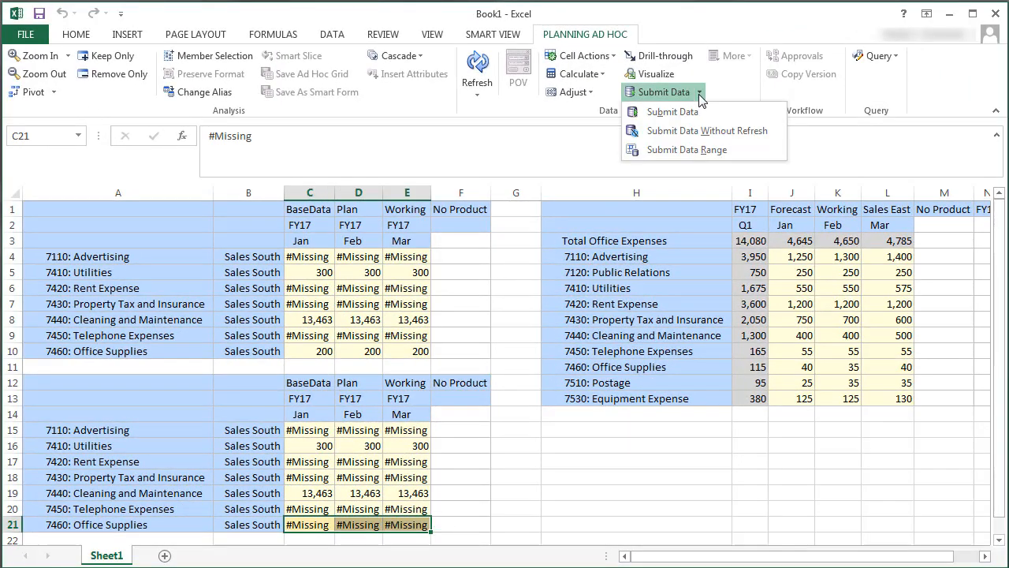
click(676, 116)
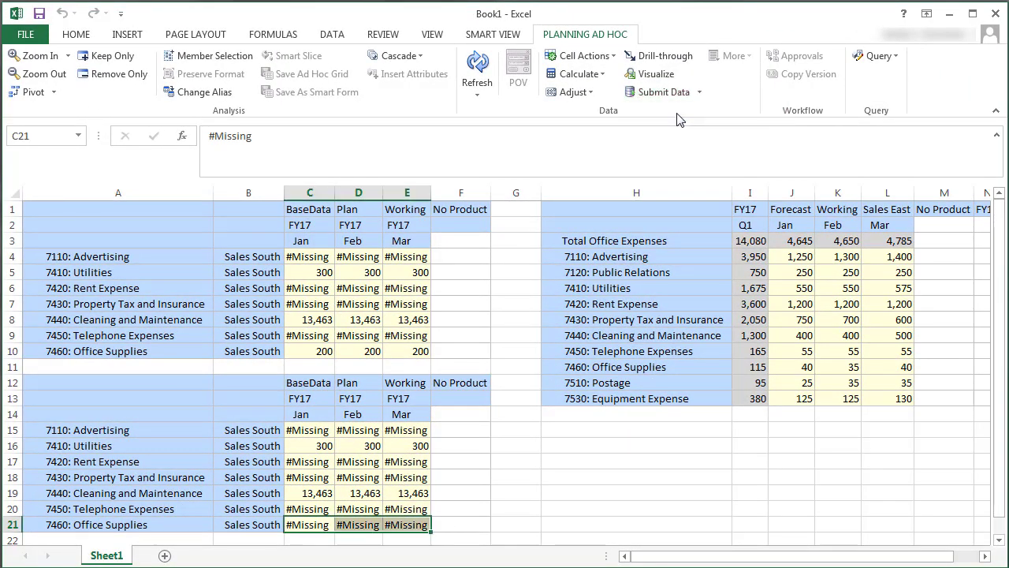
Step: Enter 500 for Telephone Expenses Jan–Mar in the upper grid and submit without refresh
click(309, 335)
text(500)
key(Tab)
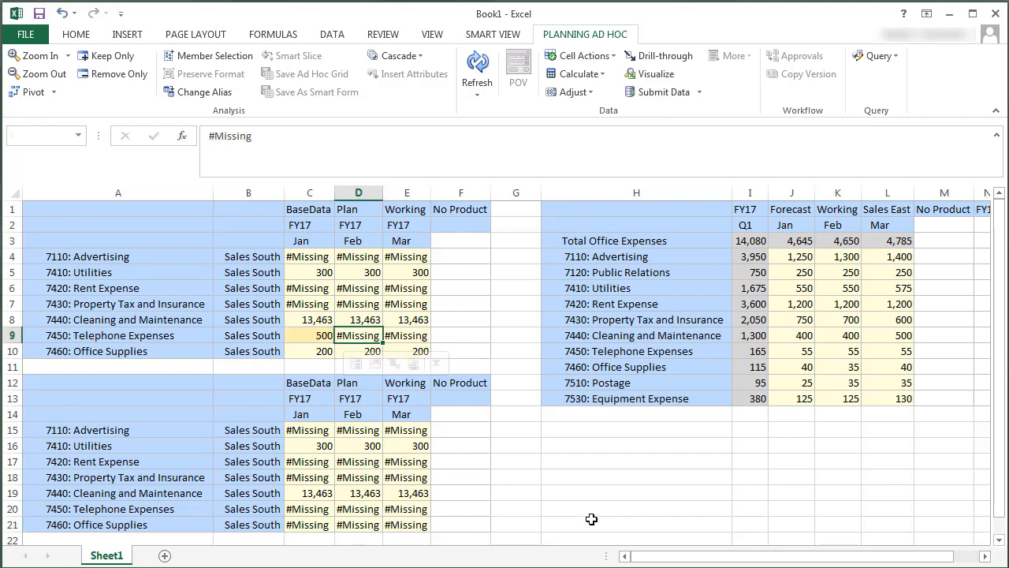
text(500)
key(Tab)
text(500)
key(Return)
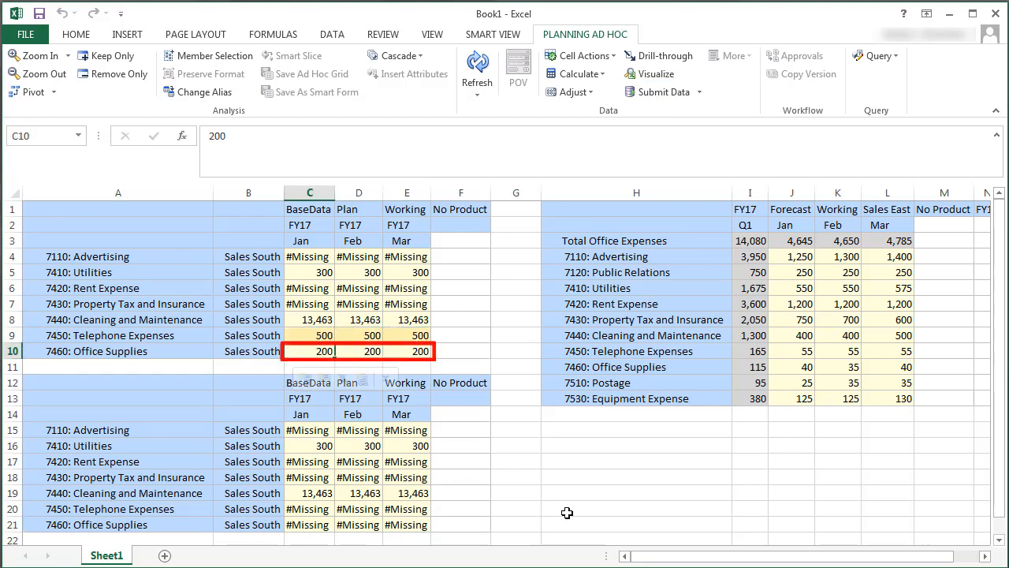
click(699, 92)
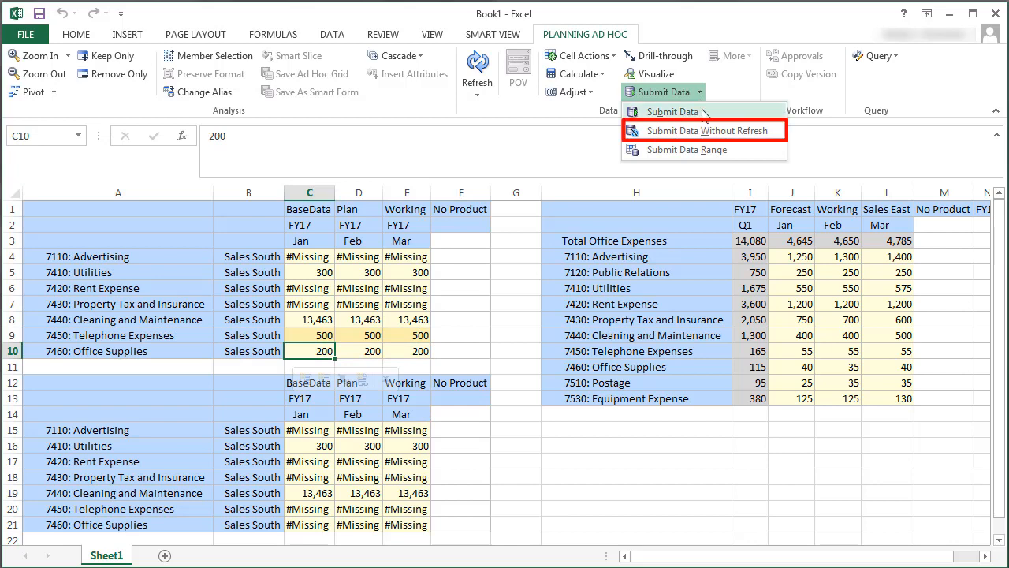
click(706, 131)
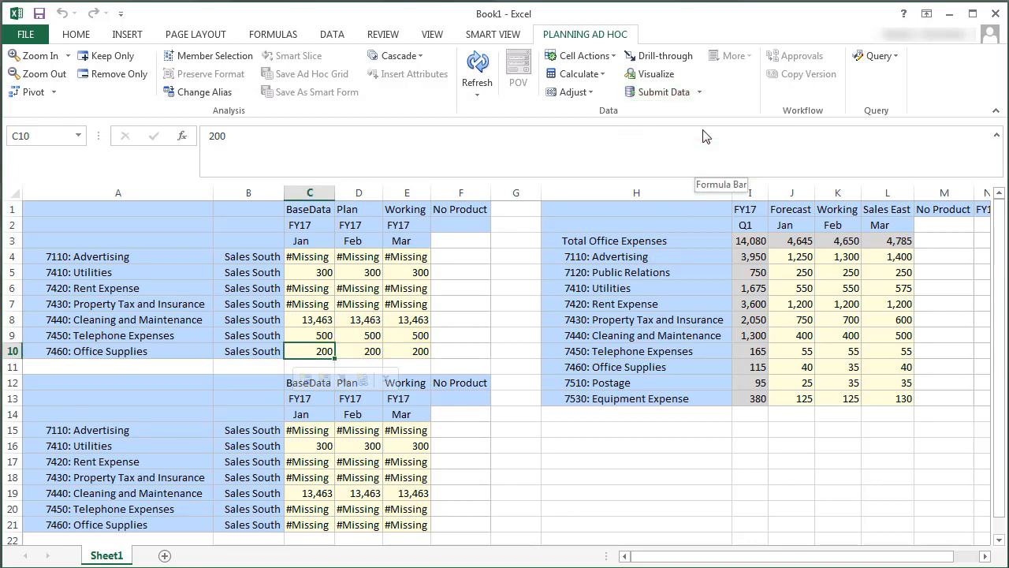
click(310, 508)
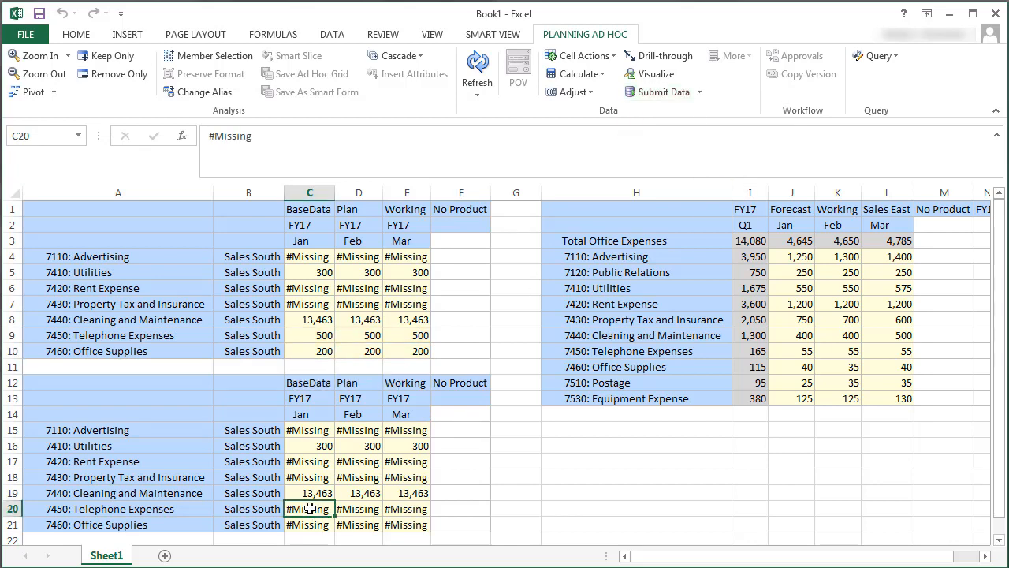
text(500)
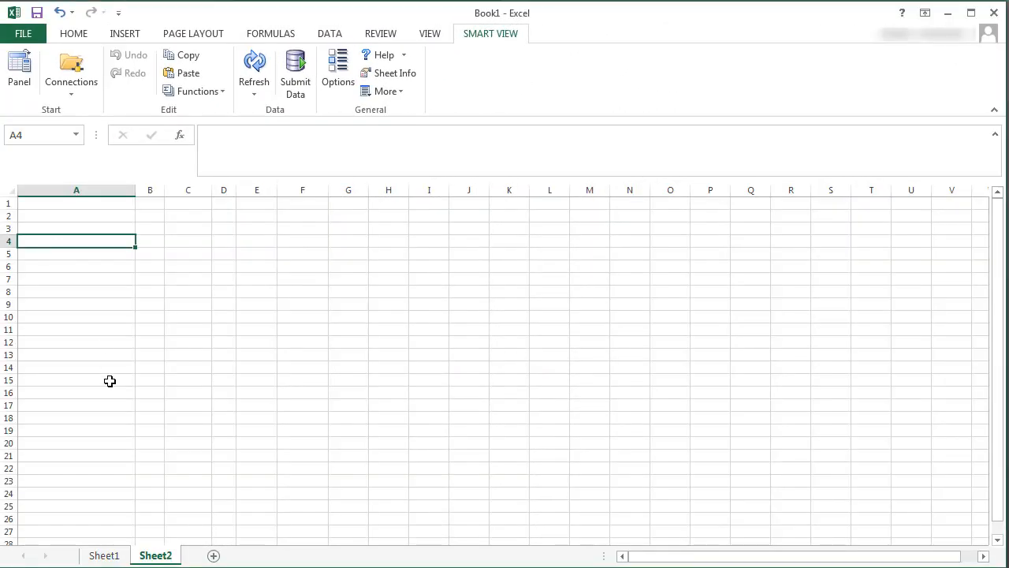
text(Total Operating Expenses)
Step: Lay out freeform Airfare and Meals members on Sheet2 and run a Plan1 ad hoc analysis
key(Tab)
text(Sales)
click(188, 203)
text(BaseData)
key(Tab)
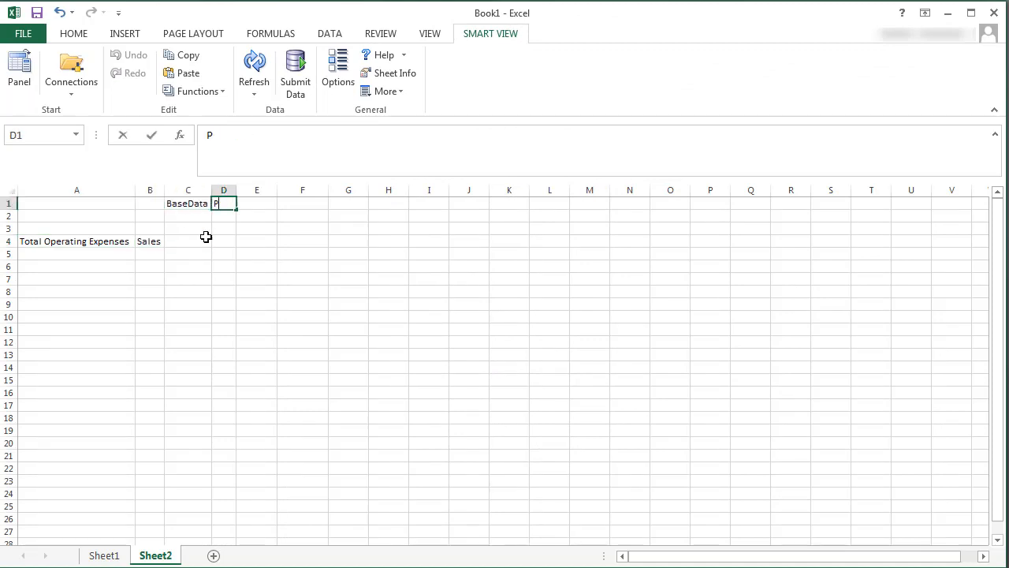
text(lan	Working	No Product)
click(187, 216)
text(FY17)
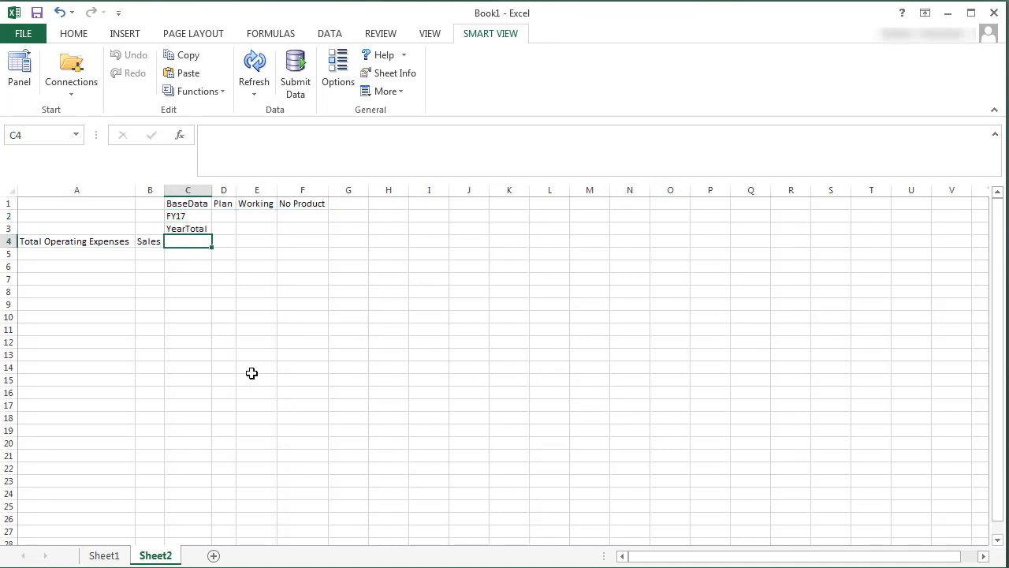
click(19, 71)
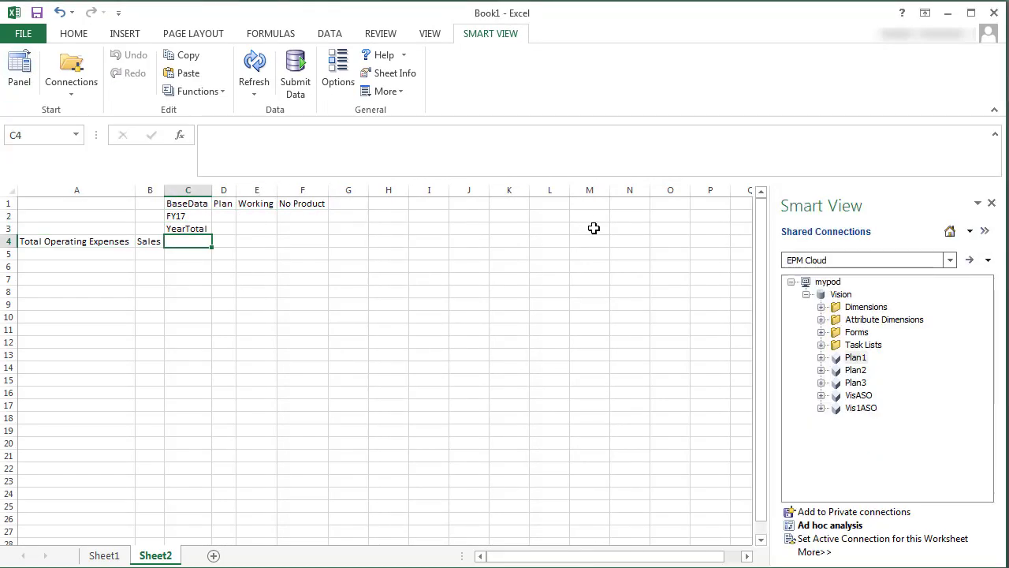
right_click(855, 357)
click(856, 384)
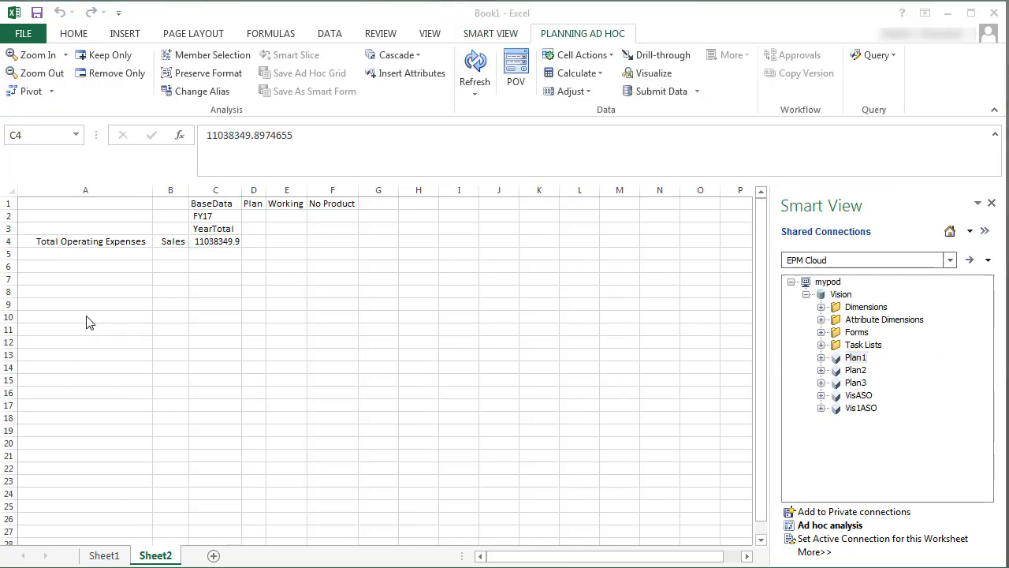
Step: Add a second Vis1ASO Total Office Expenses grid at A10 on the same sheet
drag(91, 319, 150, 326)
right_click(861, 408)
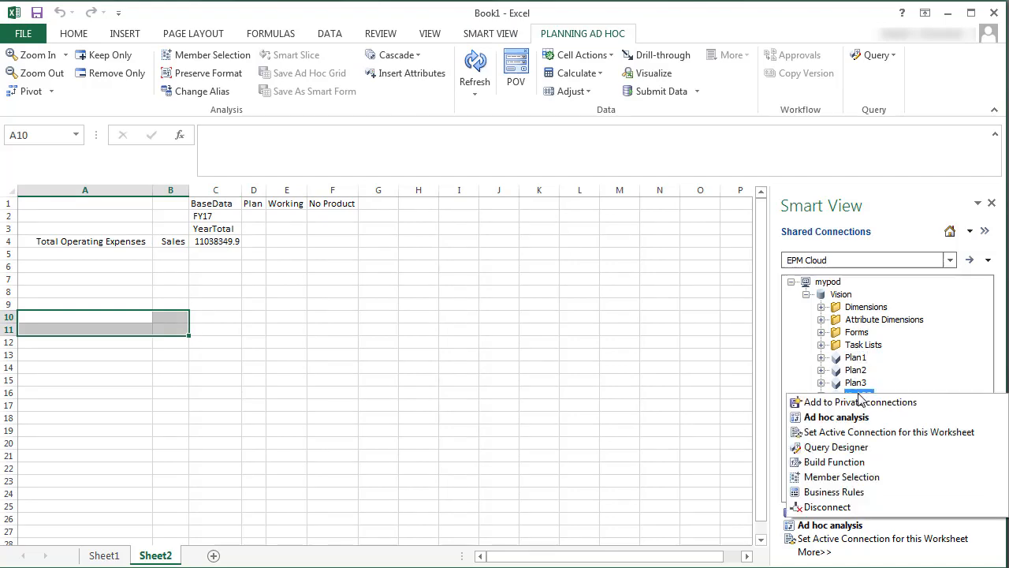
click(836, 420)
click(472, 349)
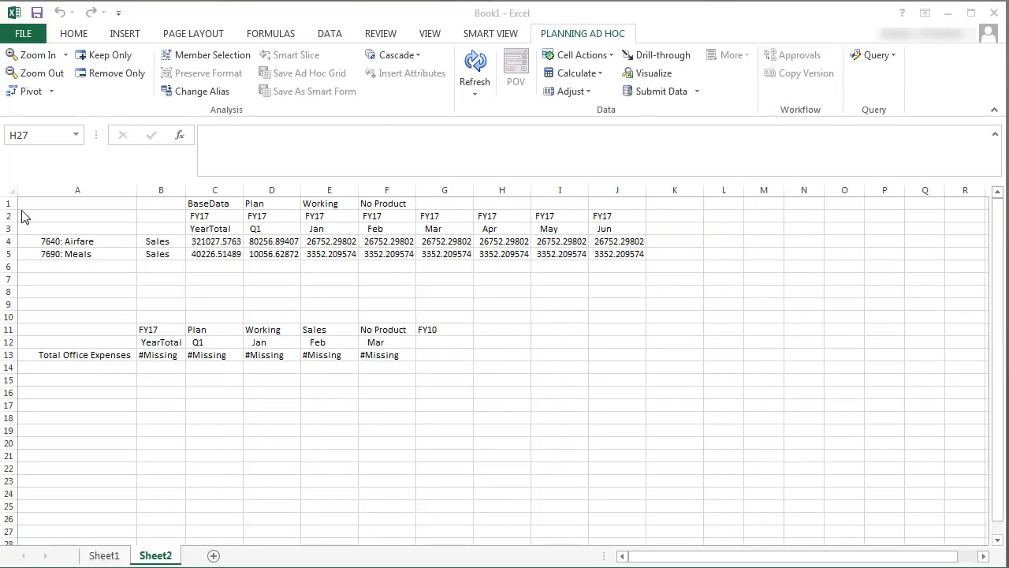
Step: Insert a blank column H before Apr
click(501, 190)
right_click(502, 190)
click(534, 307)
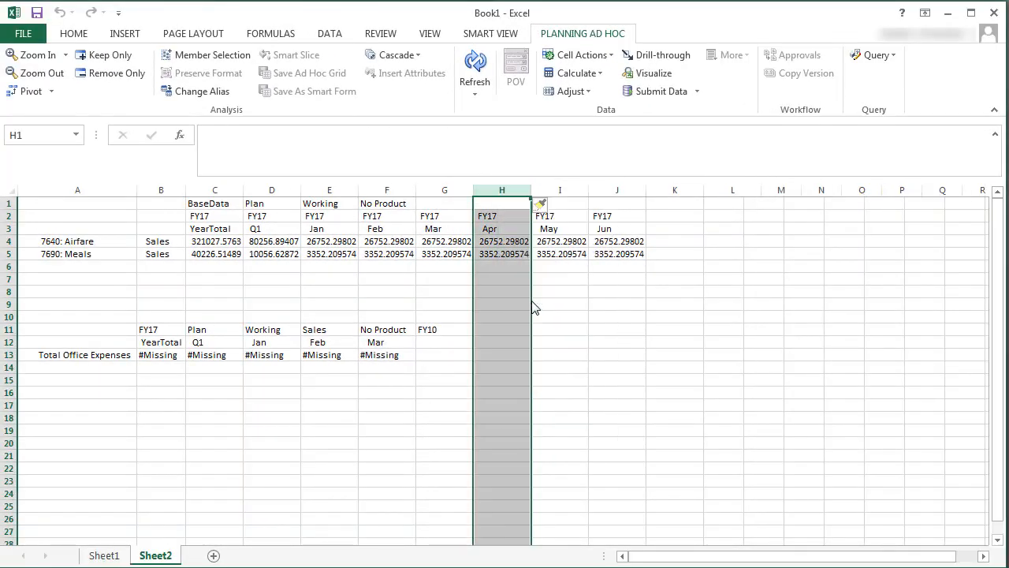
Step: Label the new column FY17 Q2 and refresh to load its Airfare and Meals values
click(502, 216)
text(FY17)
key(Return)
text(Q2)
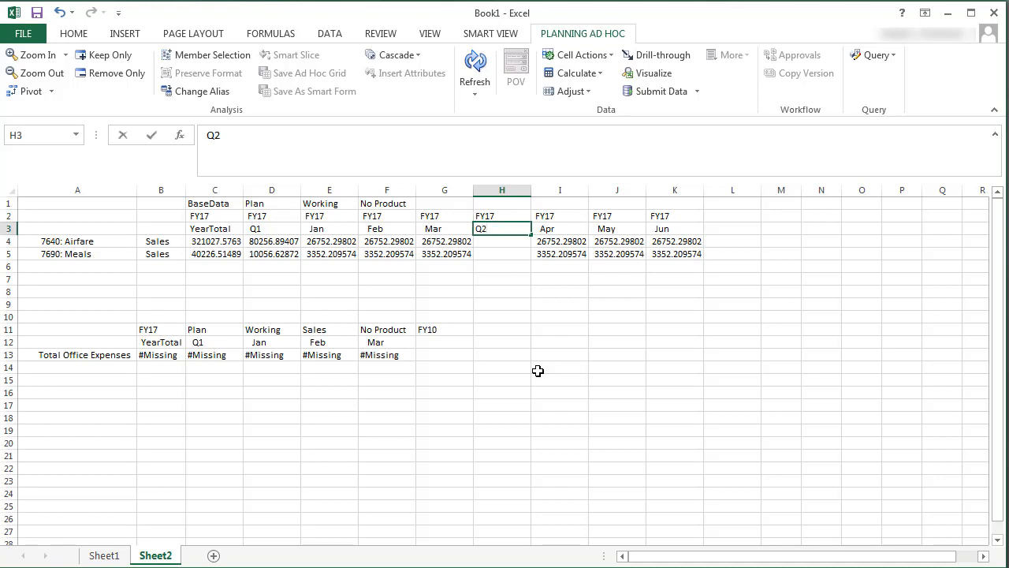
key(Return)
click(475, 93)
click(499, 111)
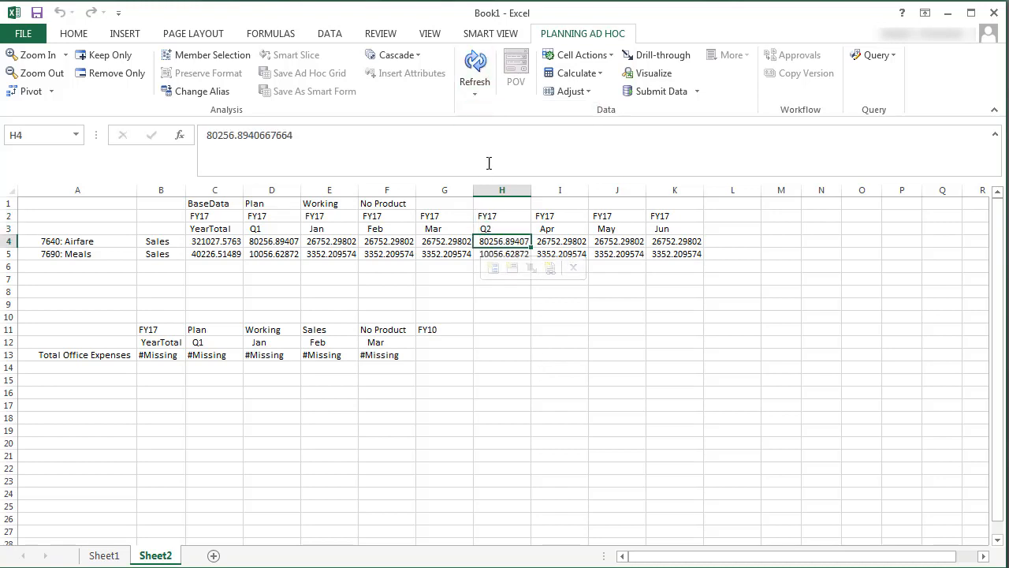
Step: Insert a blank row above Meals and set its account member to Car Rental via Member Selection
right_click(8, 254)
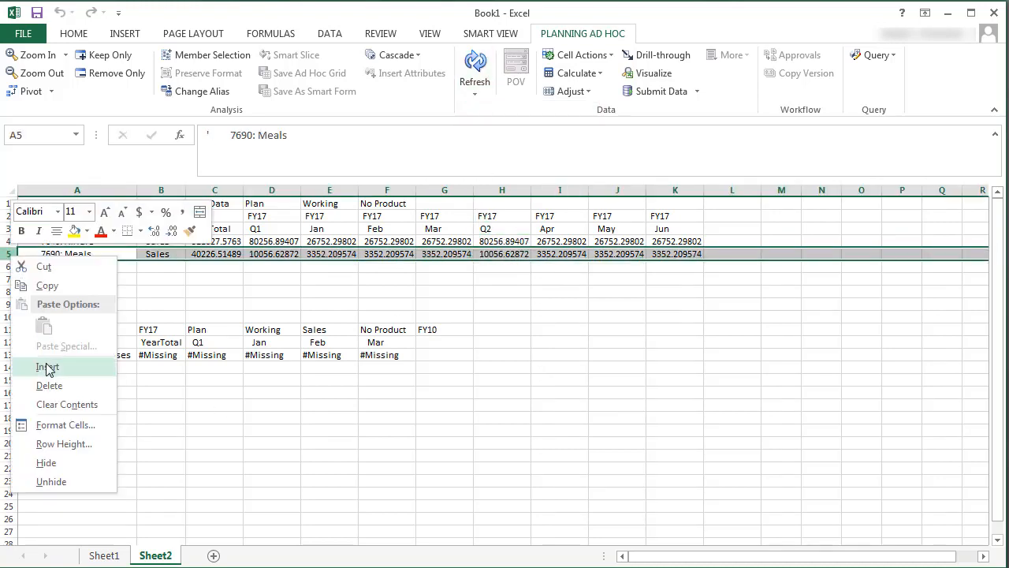
click(48, 363)
right_click(70, 254)
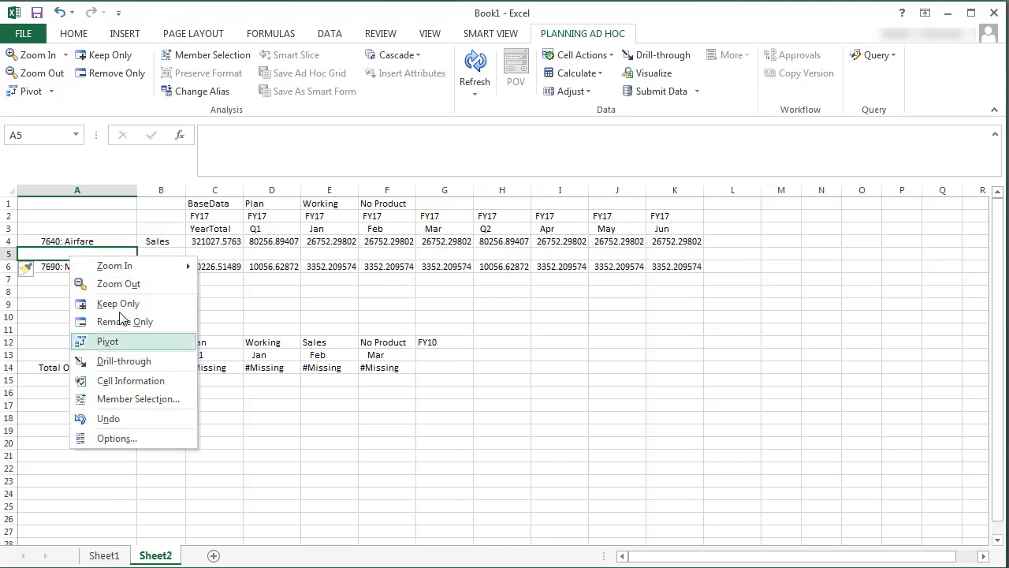
click(140, 404)
text(Car Rental)
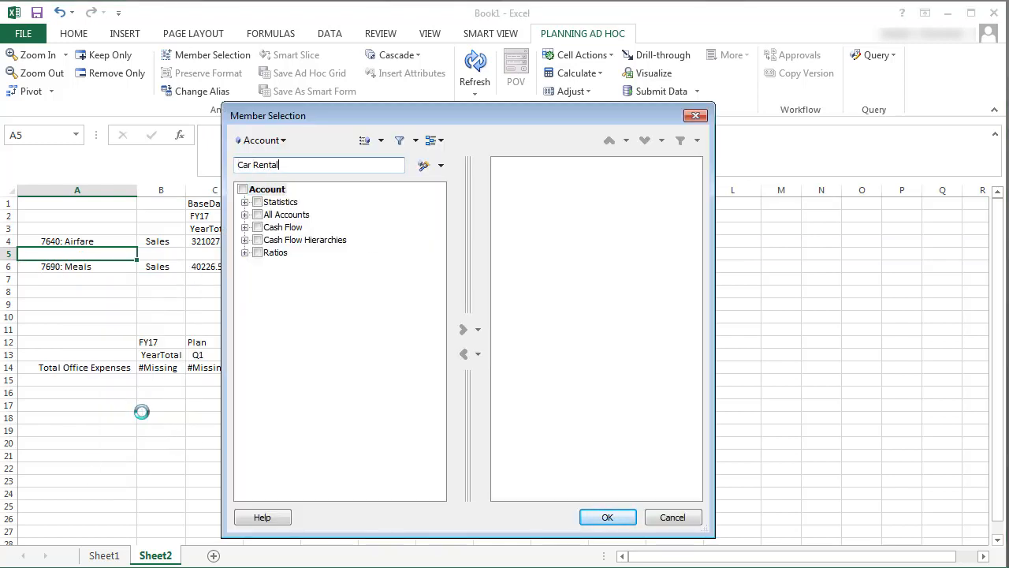
click(284, 221)
click(463, 329)
click(607, 516)
Step: Enter Sales as the entity for the Car Rental row and refresh to load its values
key(Tab)
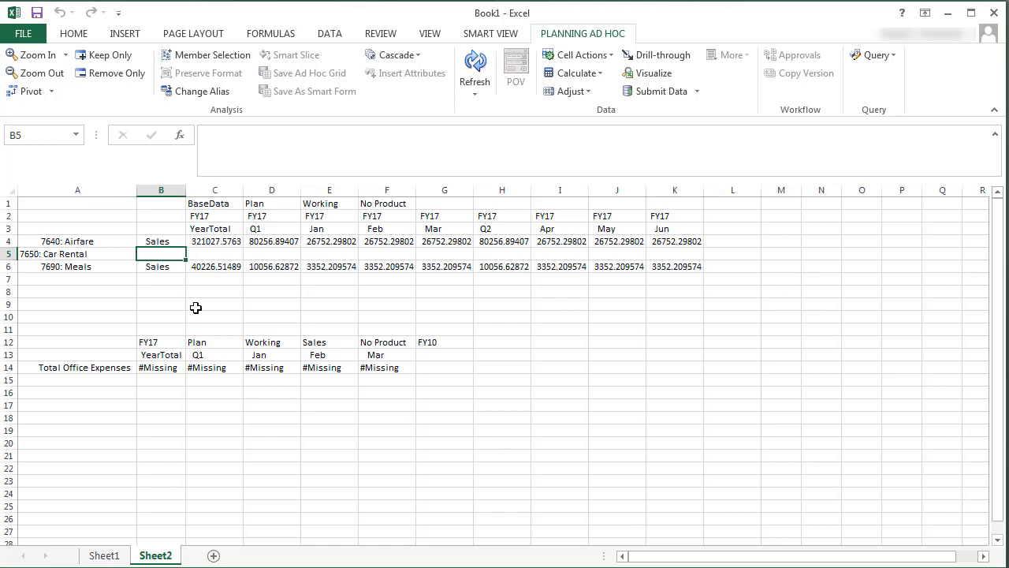
text(Sales)
key(Return)
click(476, 62)
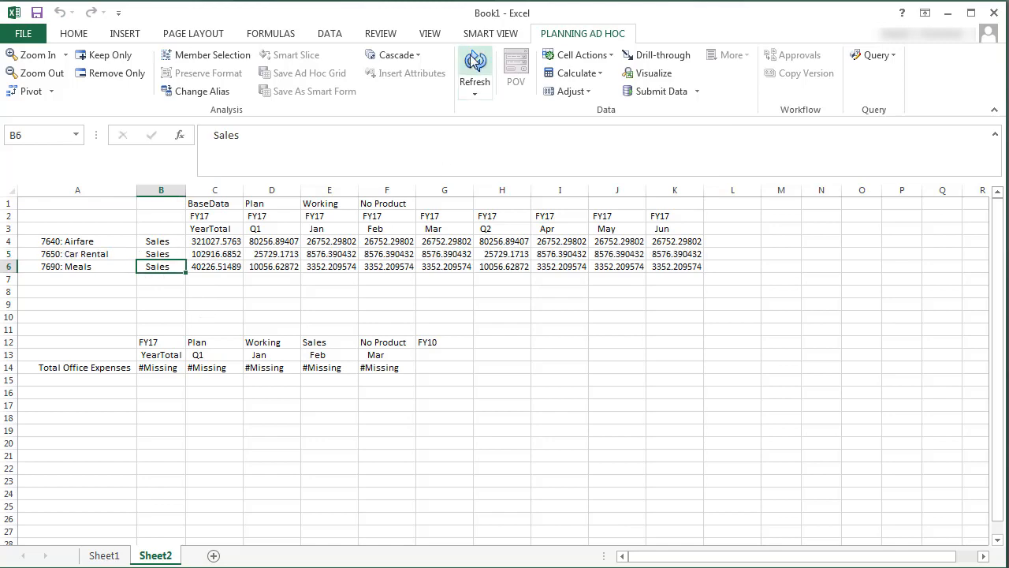